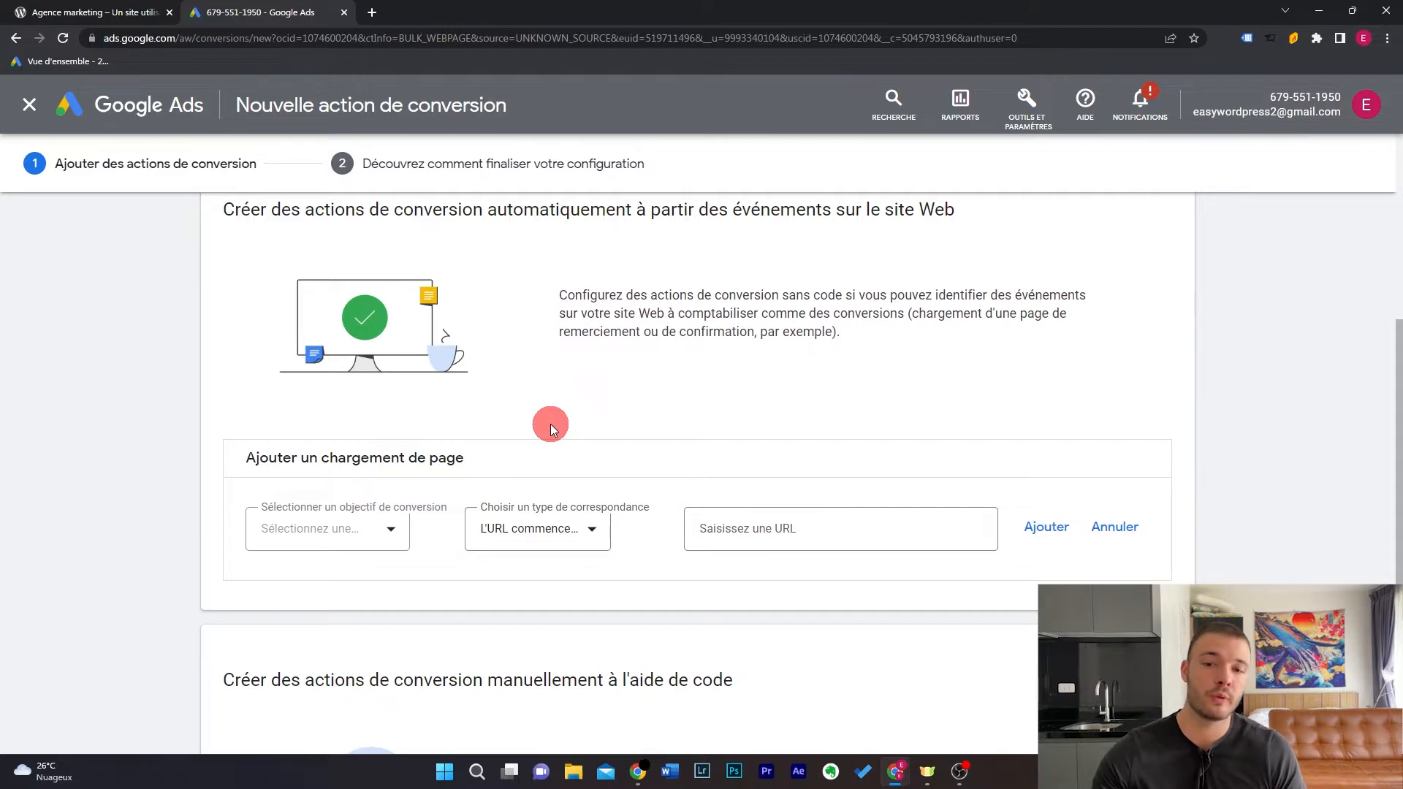
# - Add a manual conversion action to be set up with code, choosing Achat as its goal category
pyautogui.scroll(-4, 551, 424)
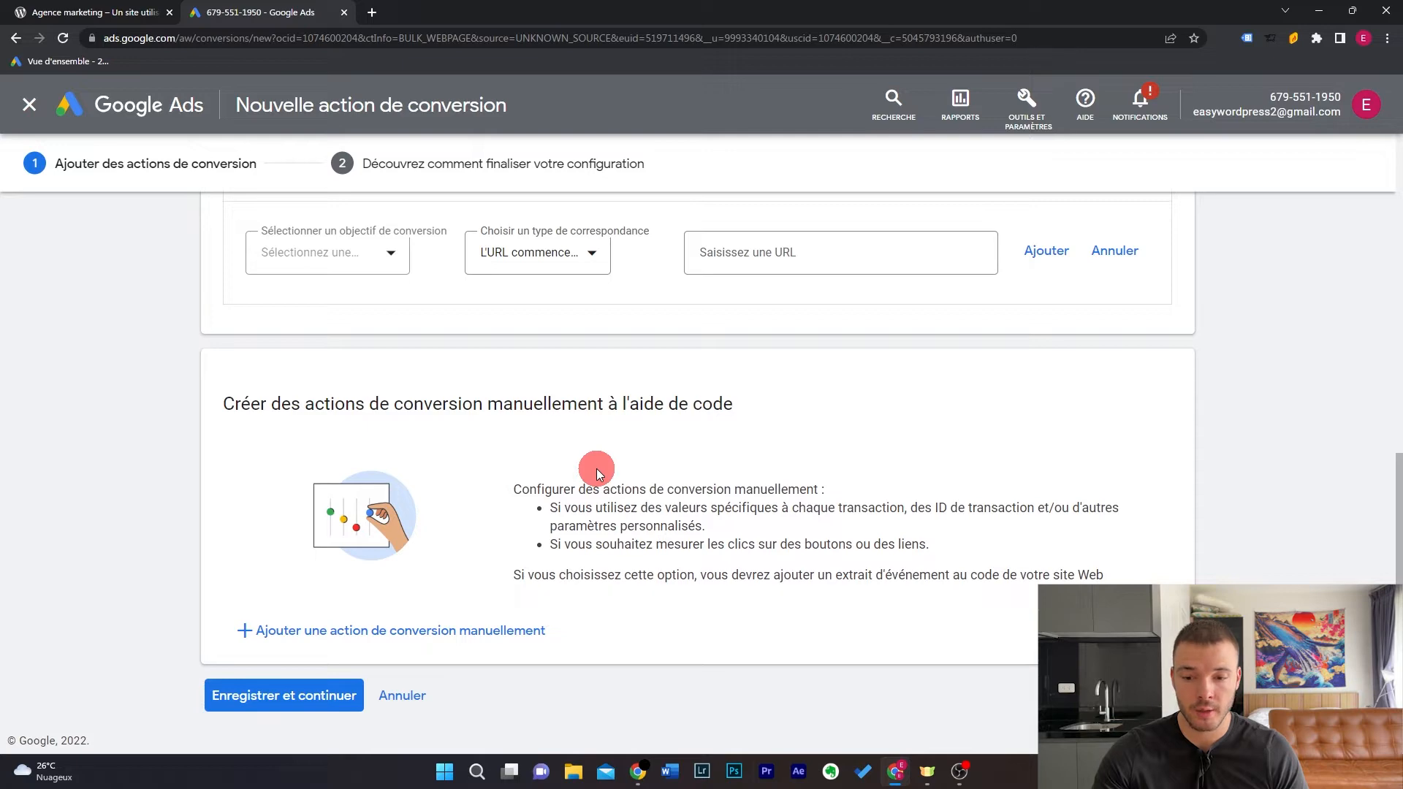
pyautogui.click(323, 633)
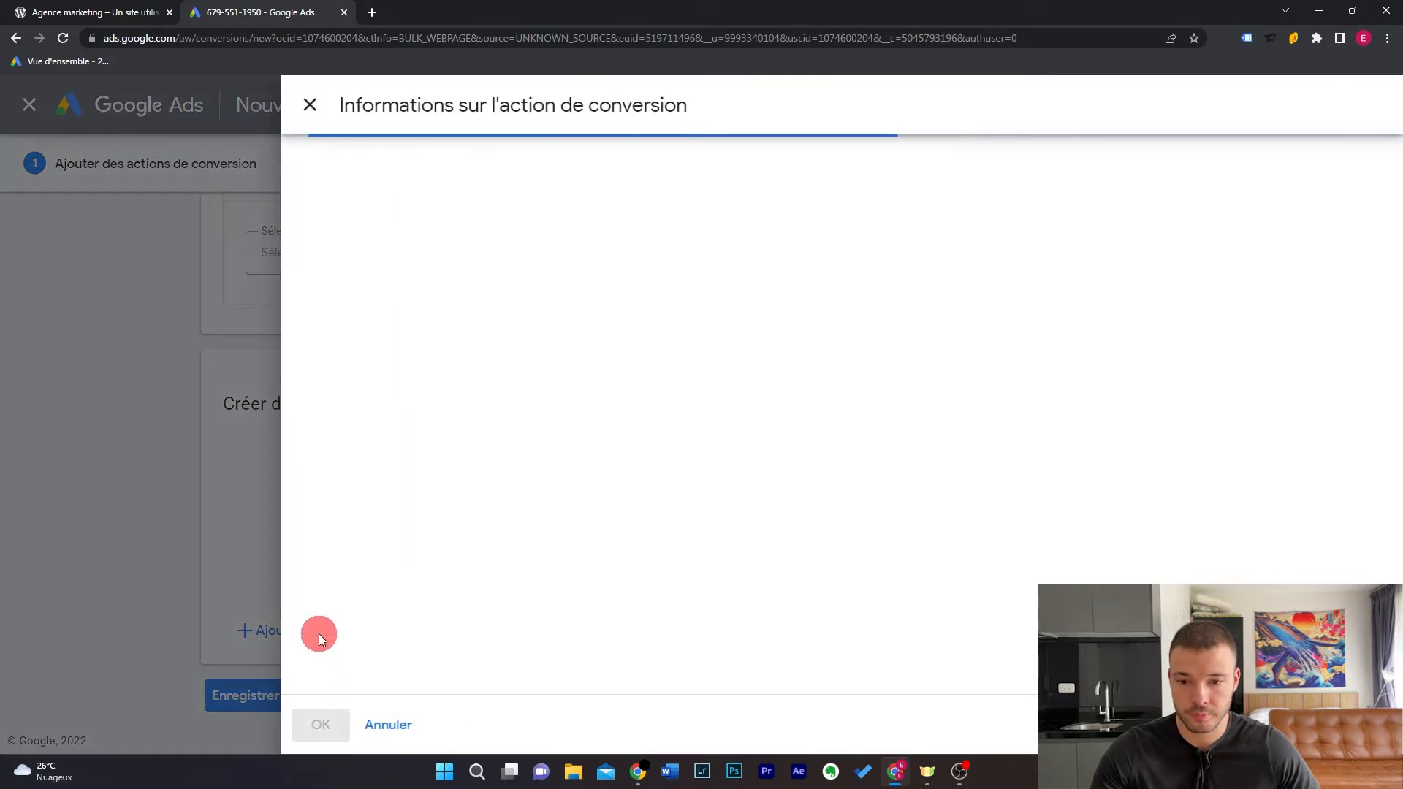
pyautogui.click(668, 341)
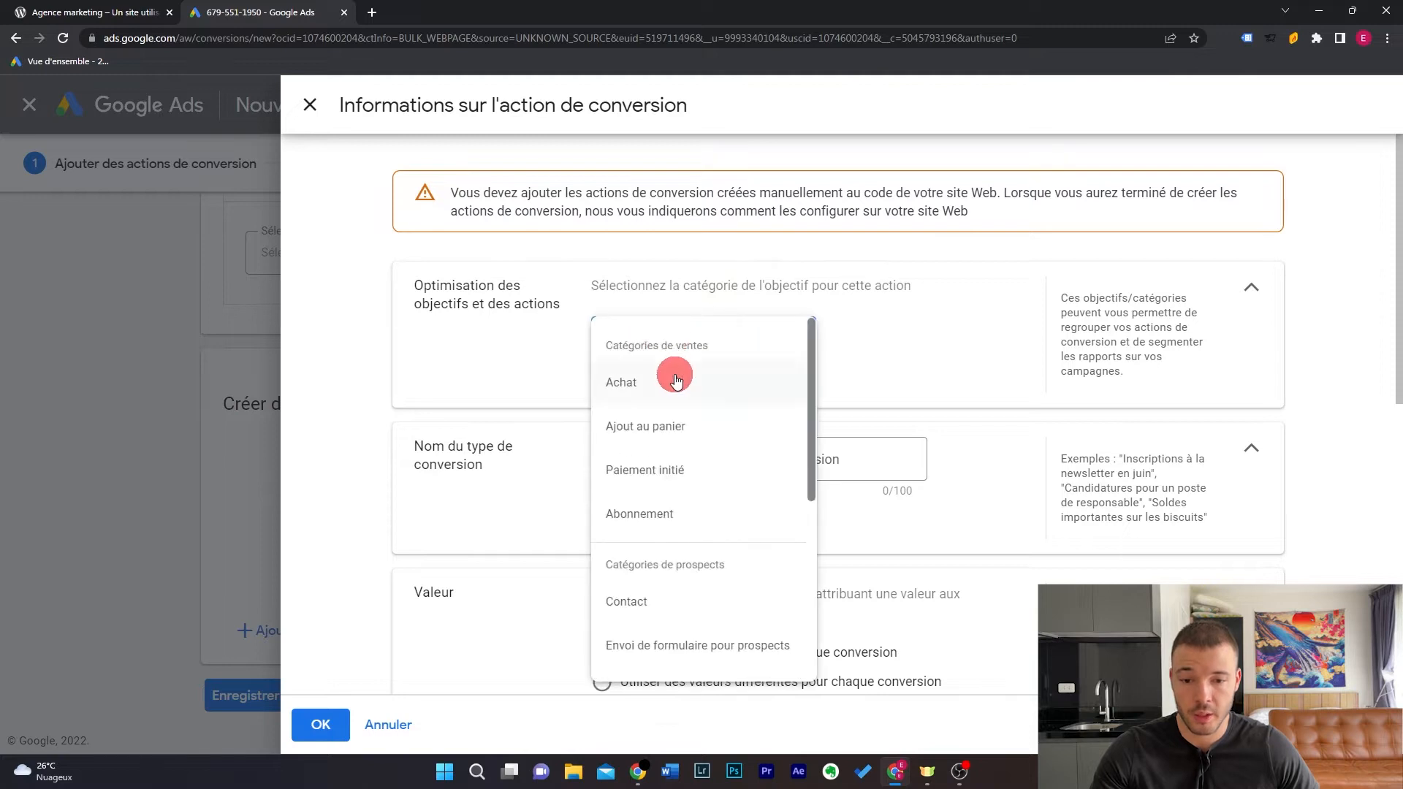
pyautogui.click(676, 381)
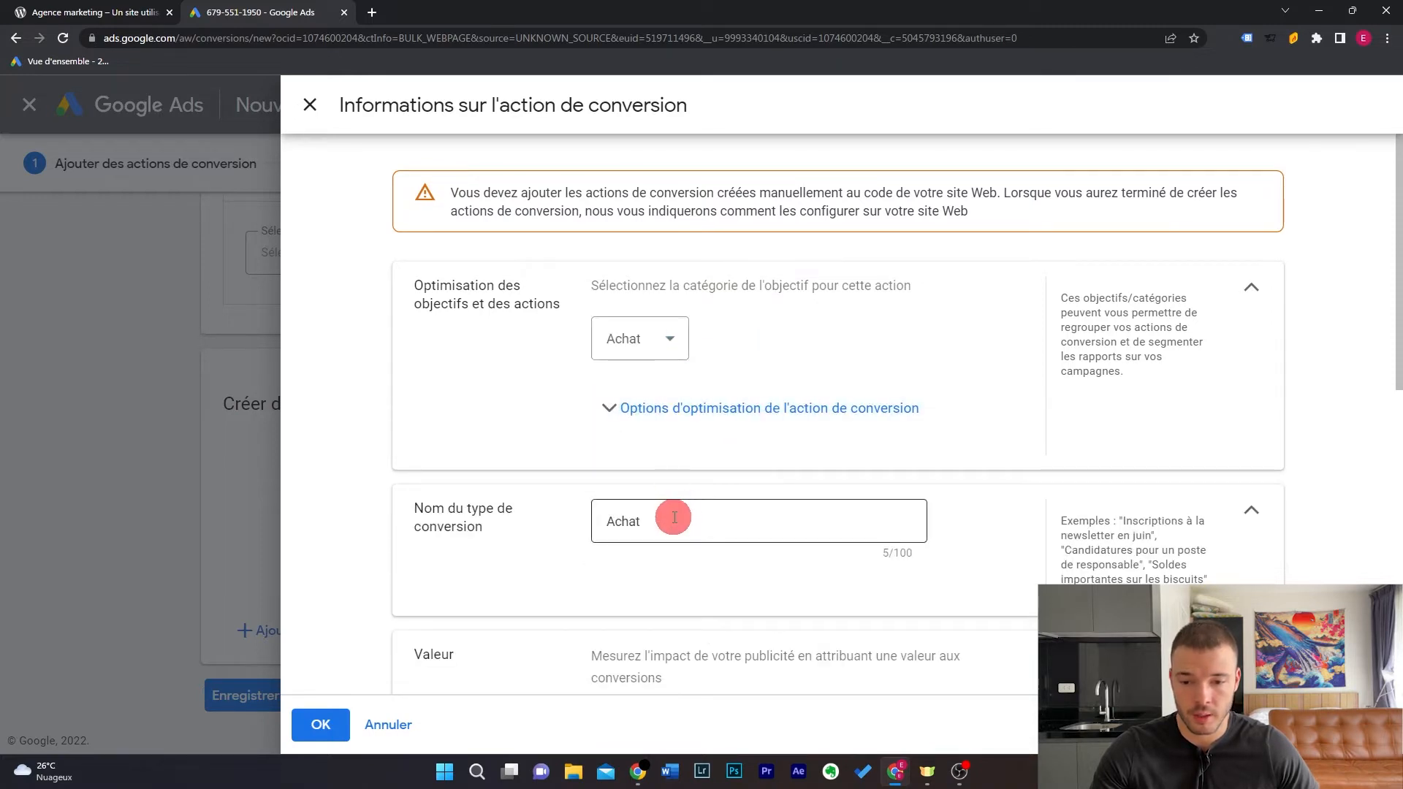
# - Set the Achat conversion's value option to use different values for each conversion
pyautogui.scroll(-1, 604, 520)
pyautogui.scroll(-3, 604, 520)
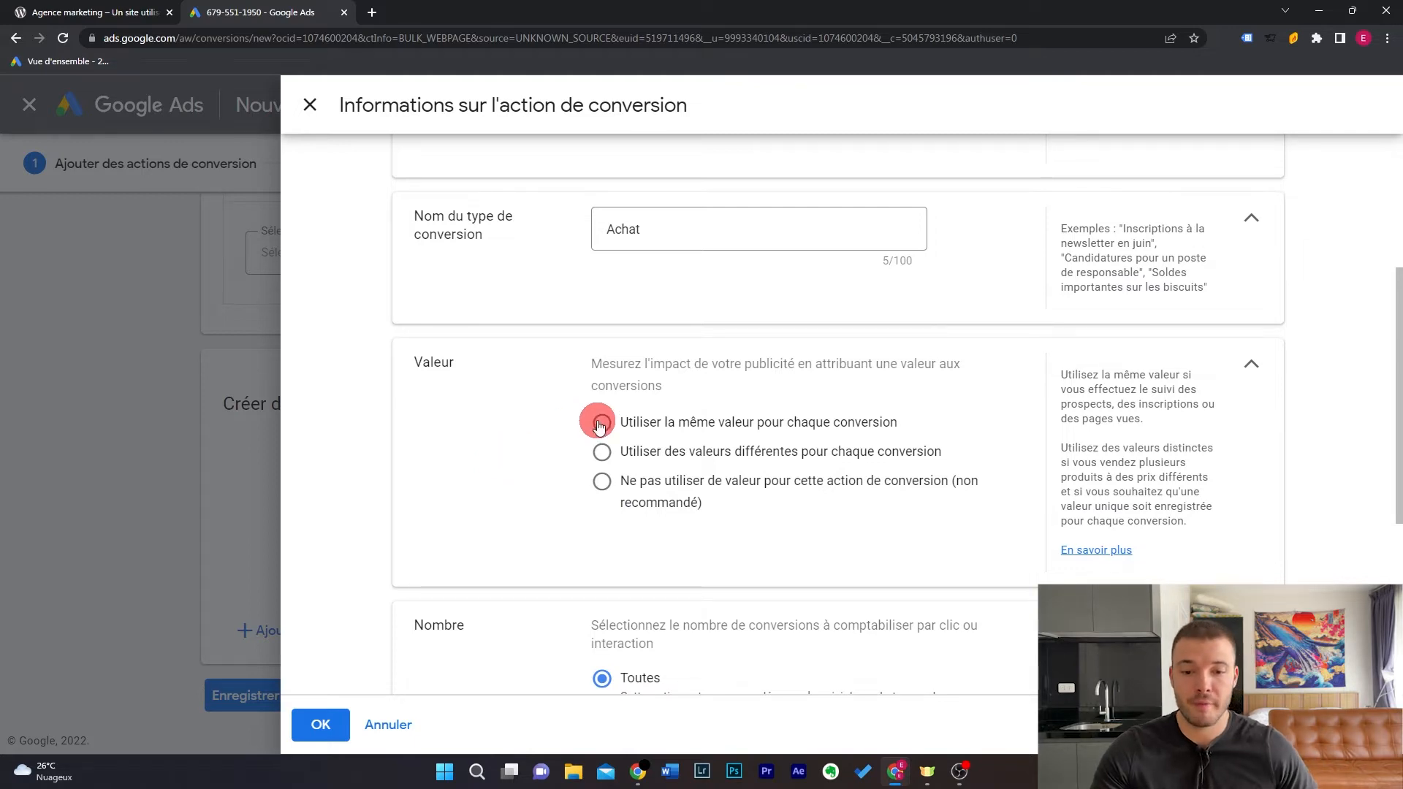
pyautogui.click(600, 425)
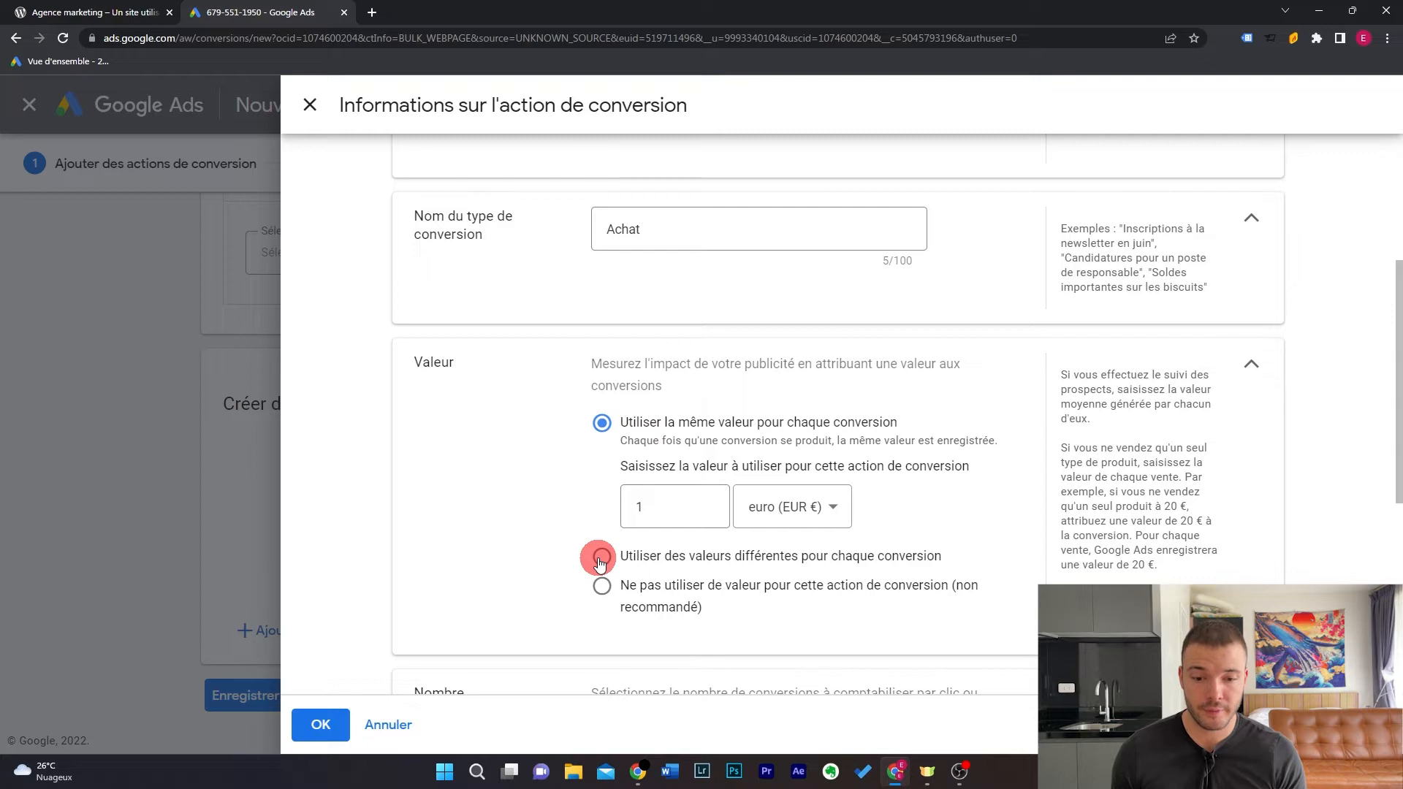
pyautogui.click(599, 563)
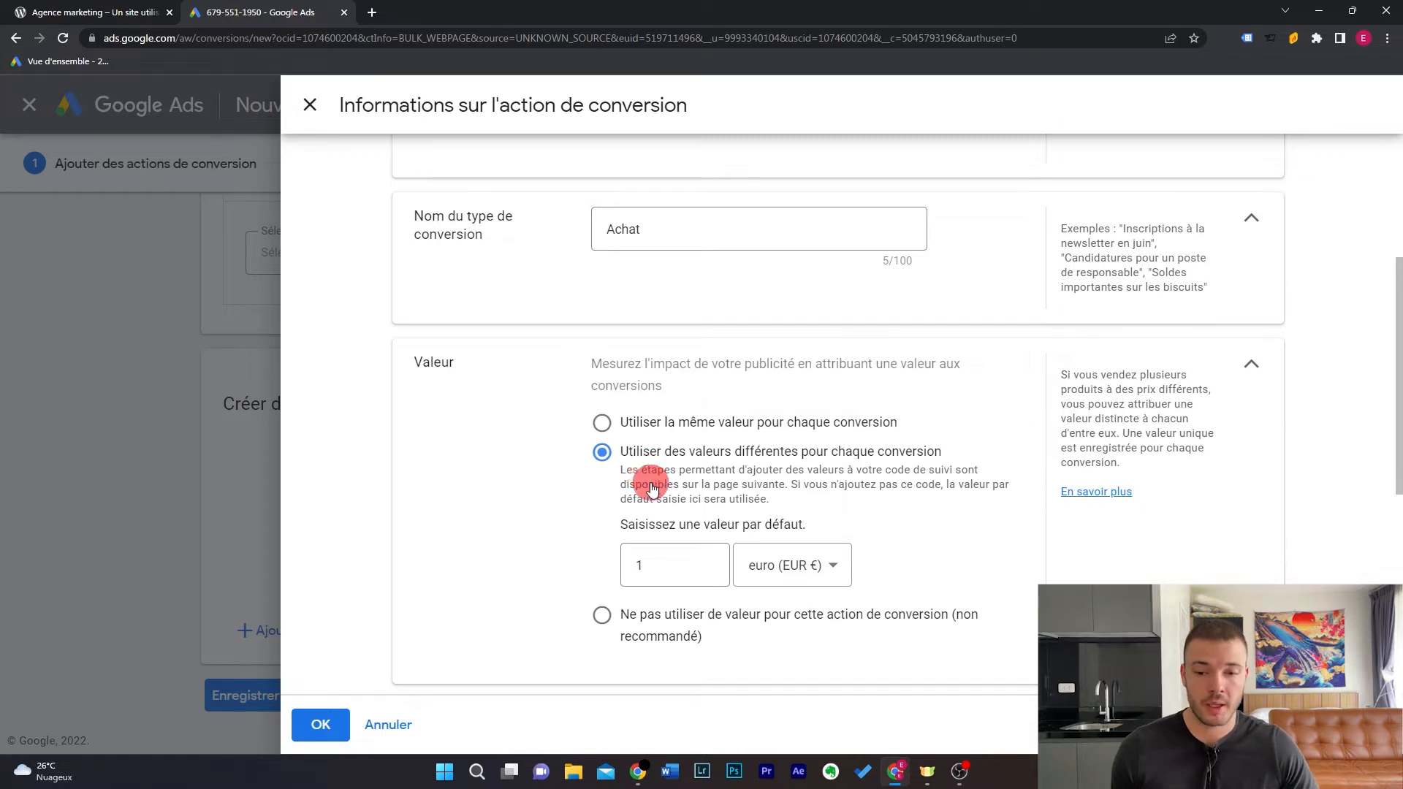
# - Review the attribution models for the Achat conversion and select Basée sur les données
pyautogui.scroll(-2, 559, 504)
pyautogui.scroll(-4, 559, 494)
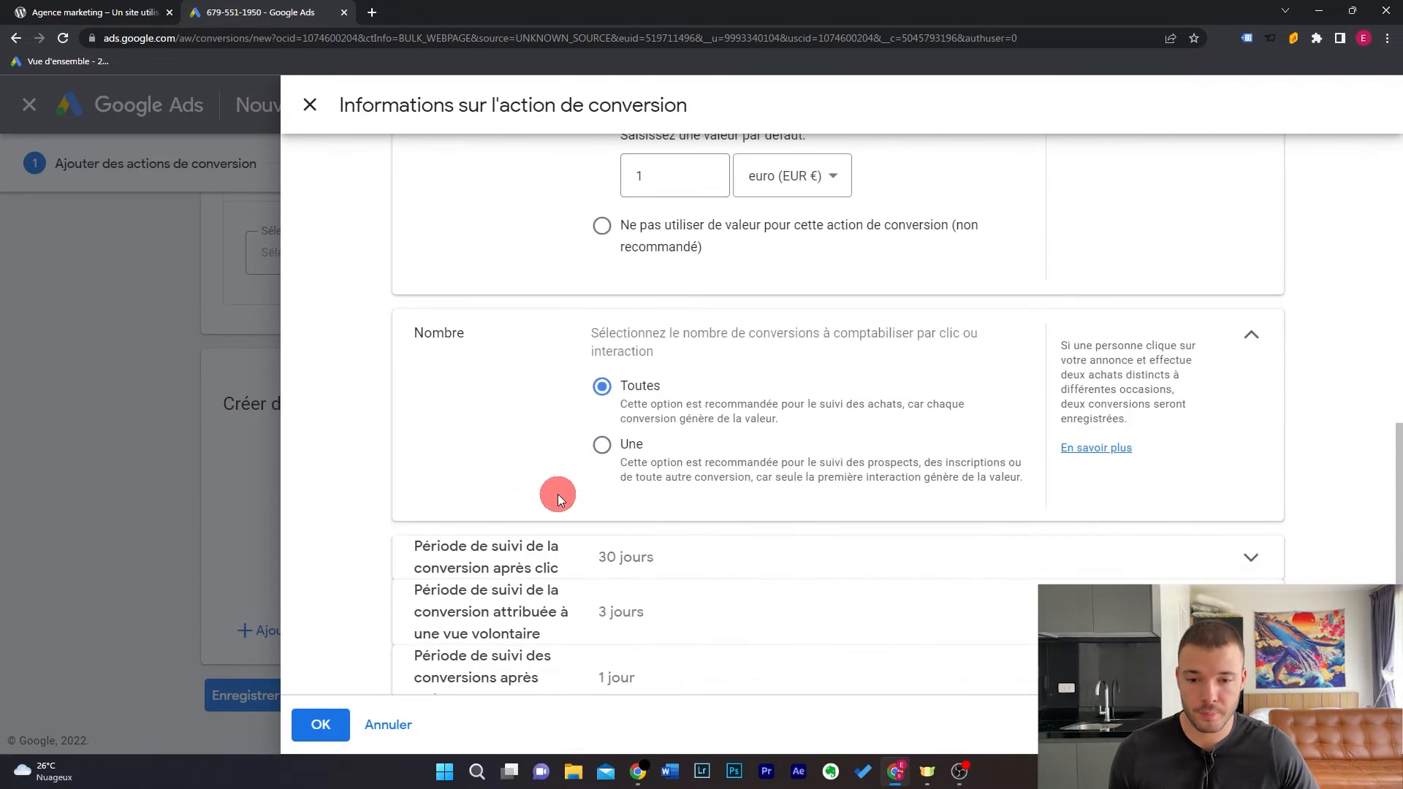
pyautogui.scroll(-2, 527, 376)
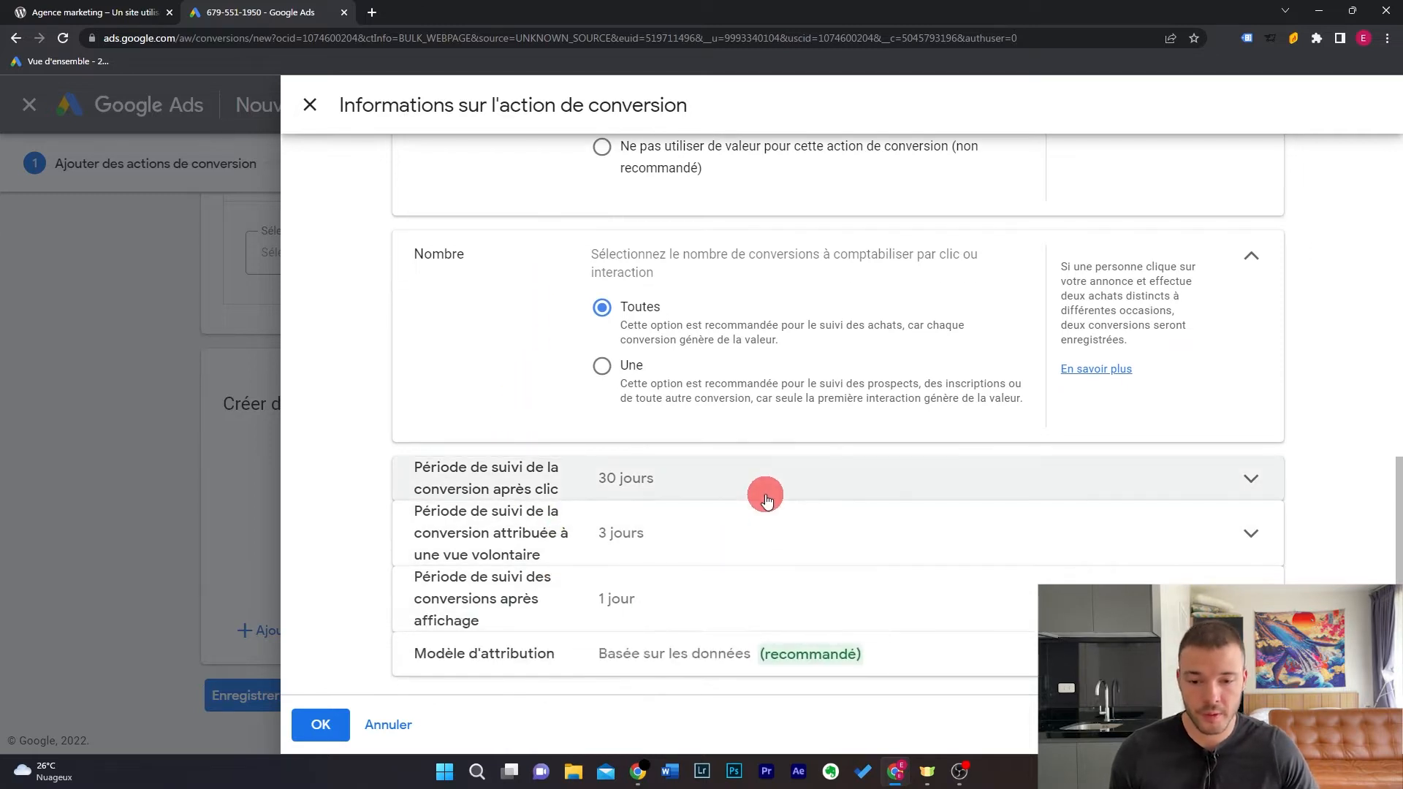
pyautogui.click(951, 653)
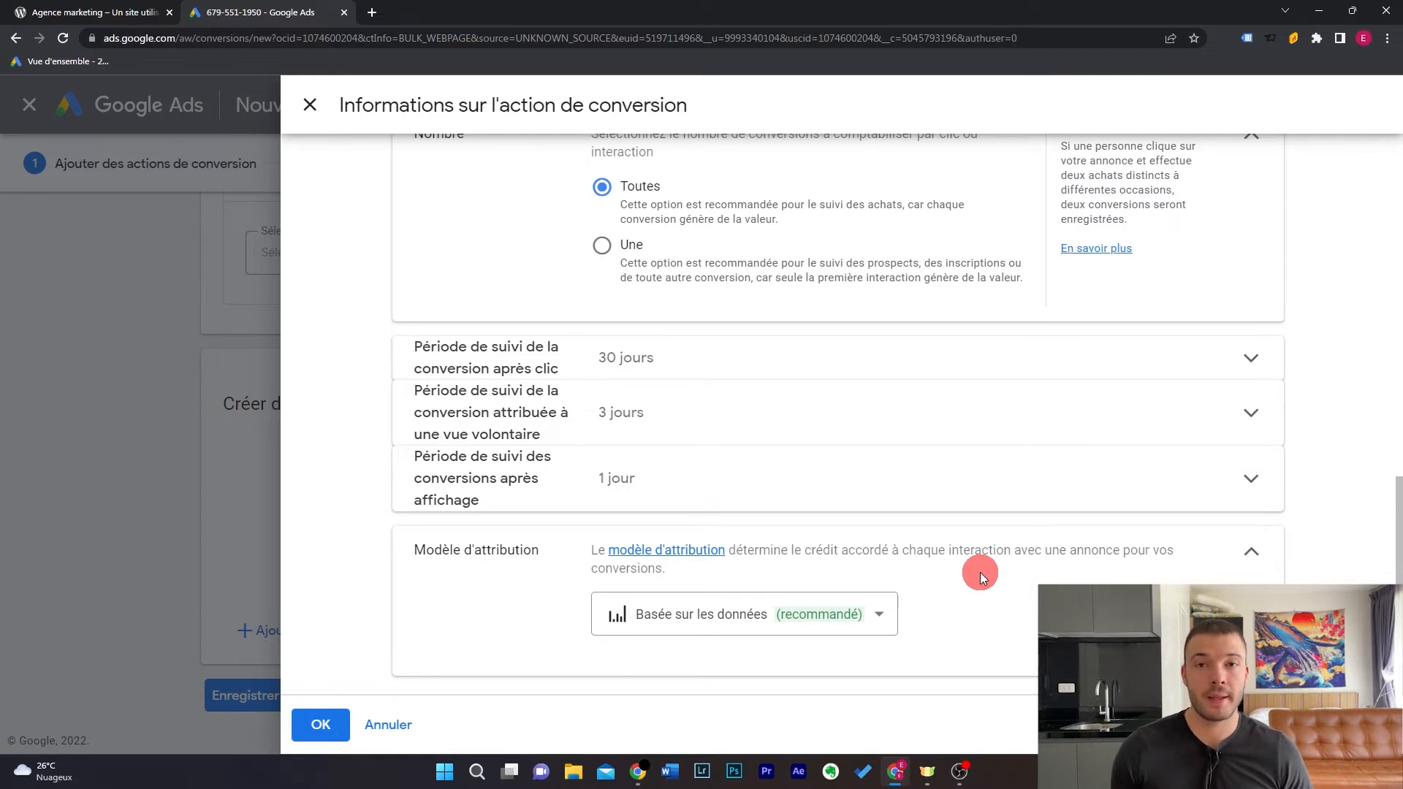
pyautogui.click(888, 622)
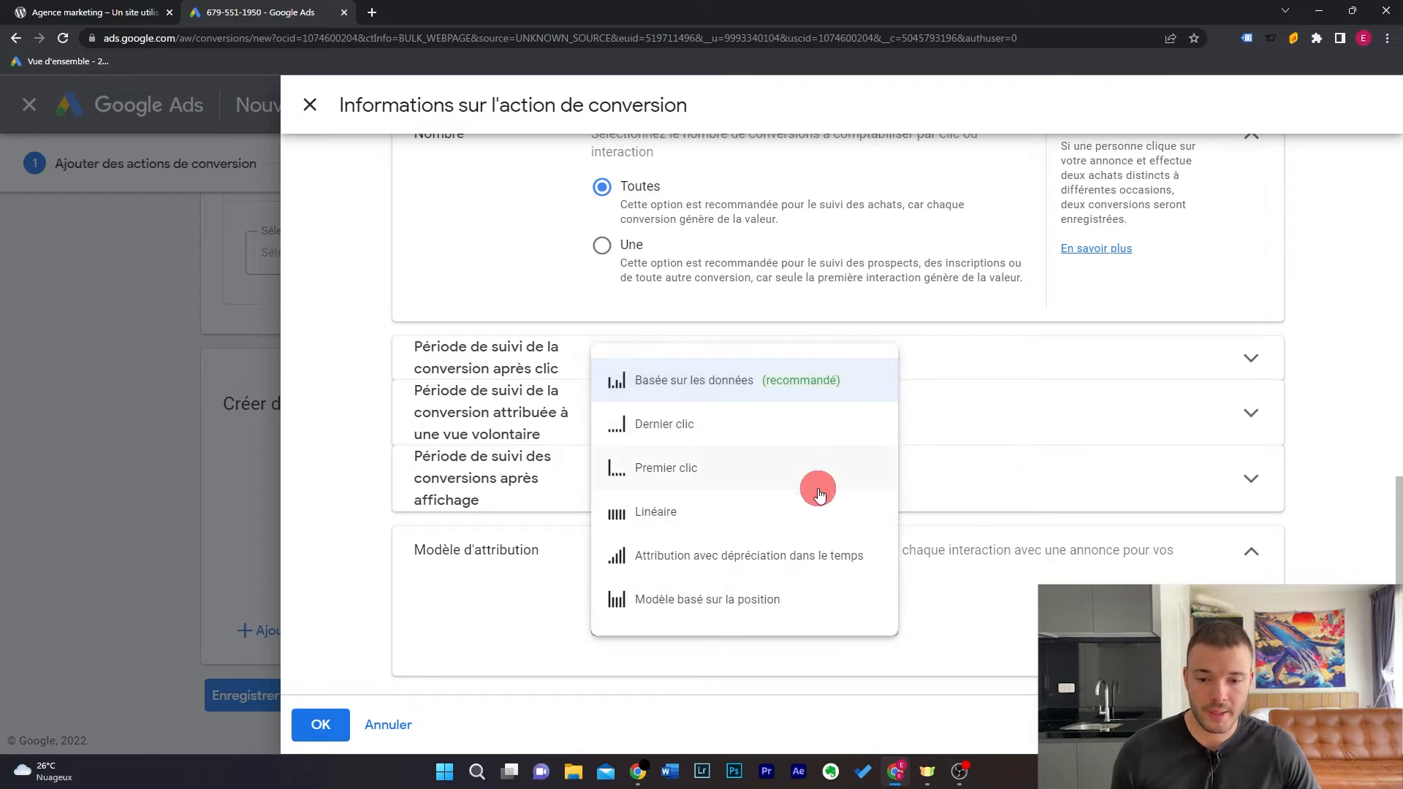
pyautogui.moveTo(823, 474)
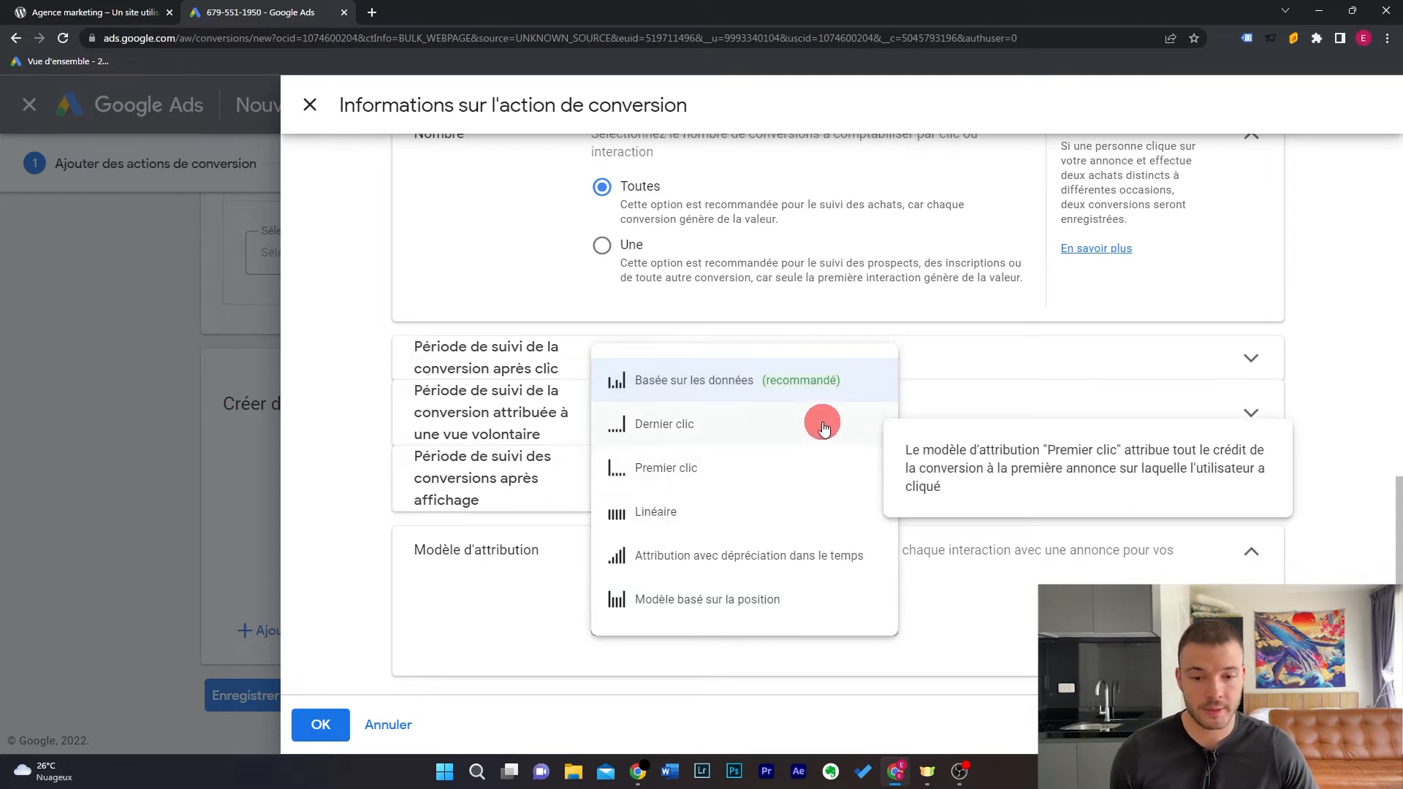
pyautogui.moveTo(787, 525)
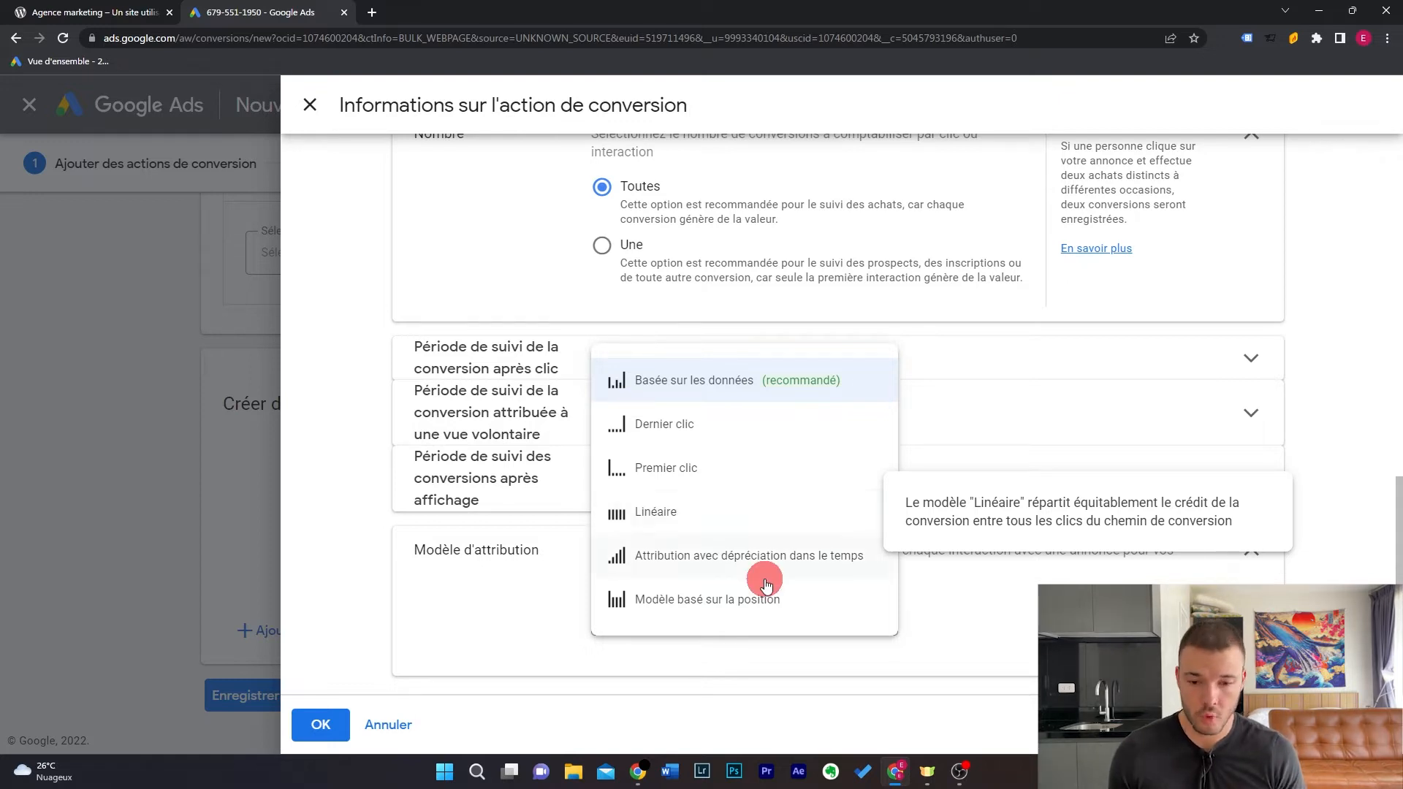
pyautogui.moveTo(757, 605)
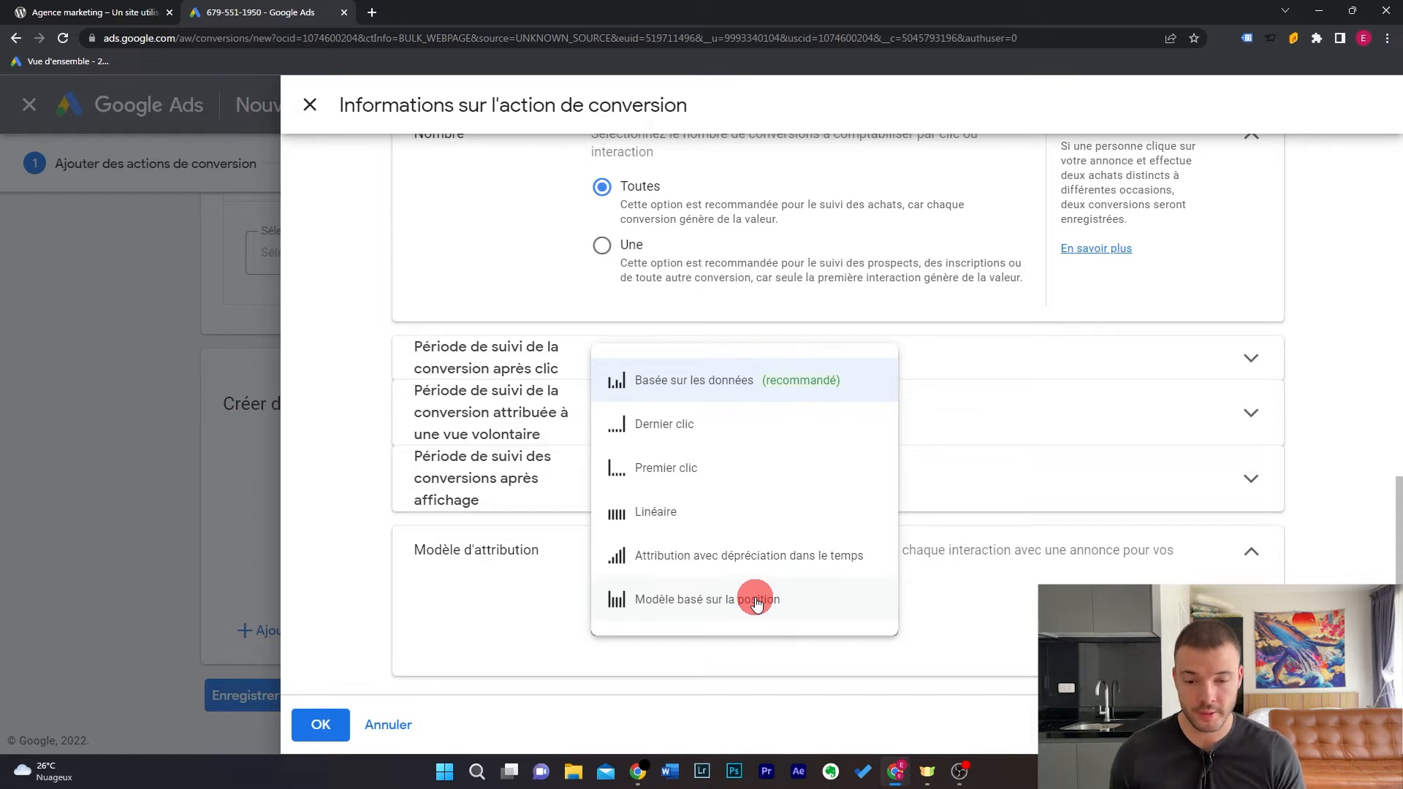
pyautogui.click(751, 394)
# - Confirm the Achat conversion action, save it and continue to the Google tag code for the website
pyautogui.click(326, 727)
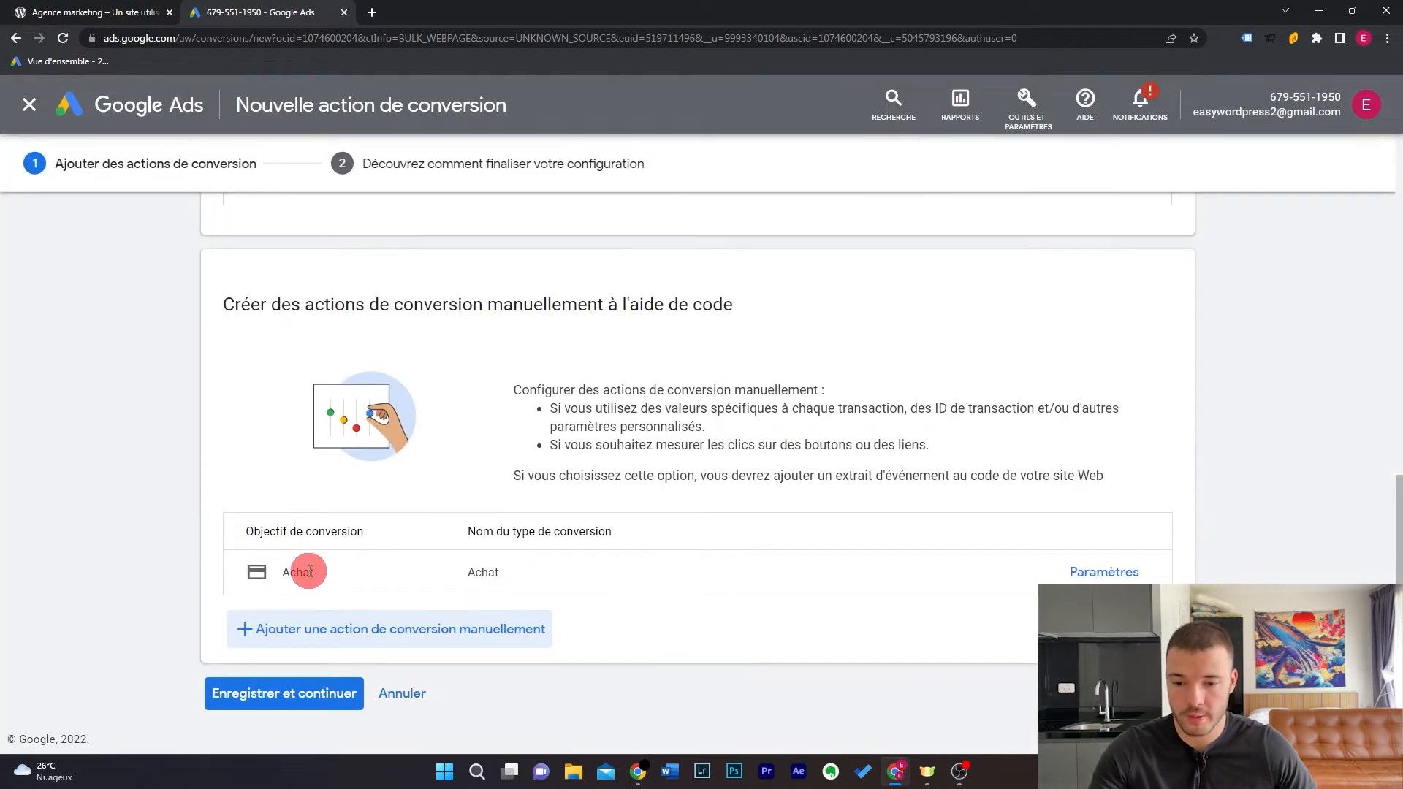
pyautogui.click(317, 700)
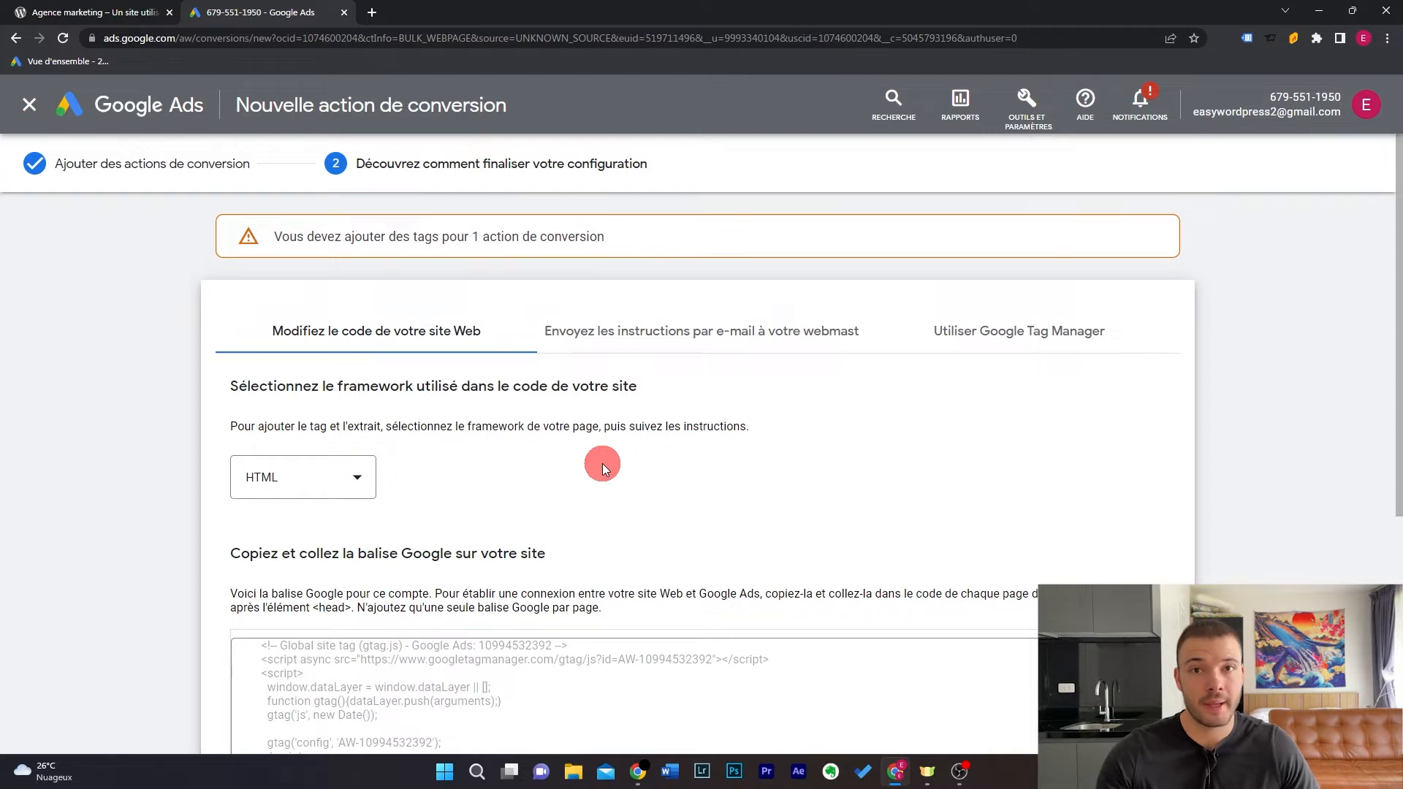
pyautogui.scroll(-5, 603, 463)
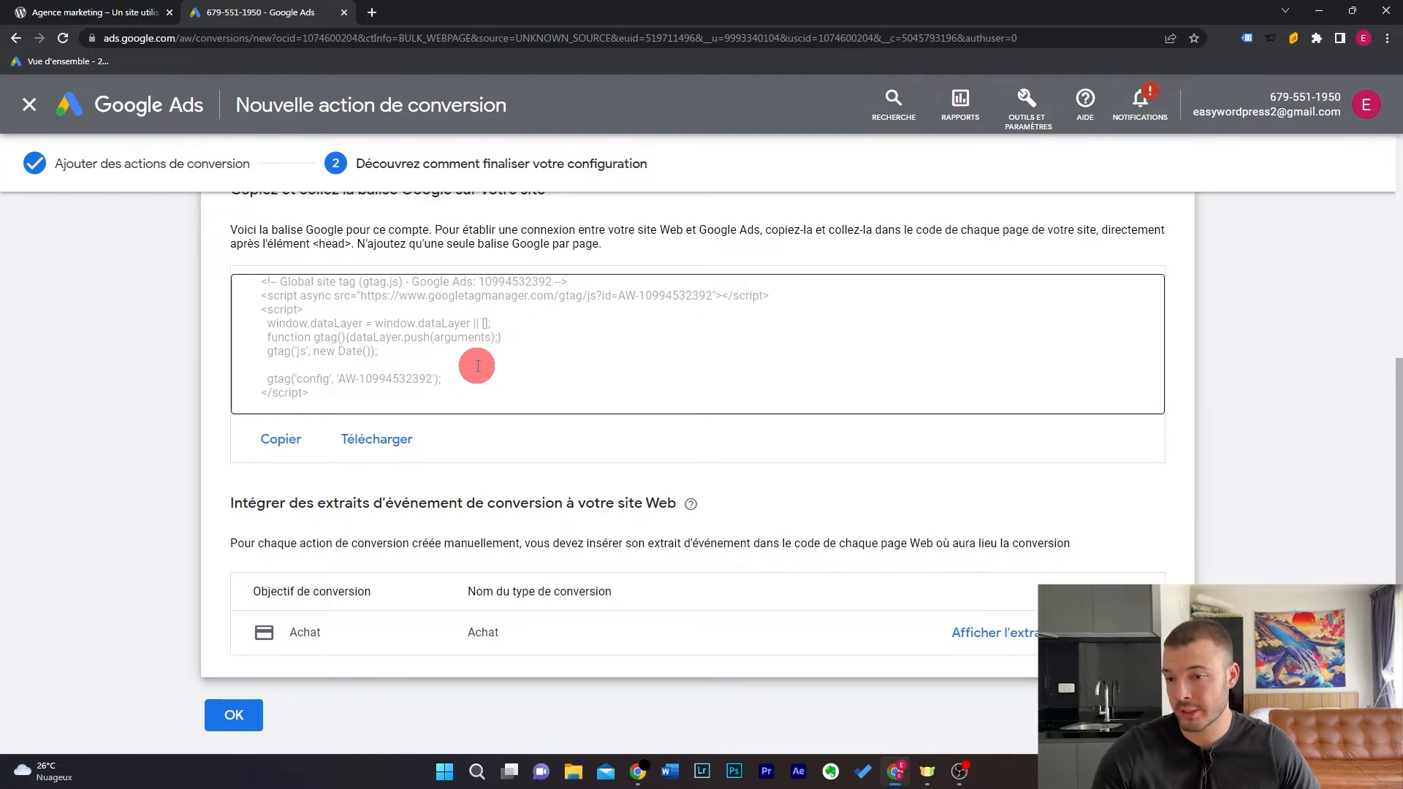
pyautogui.click(476, 364)
# - Switch to the WordPress site and open the page for adding new plugins from its dashboard
pyautogui.click(80, 12)
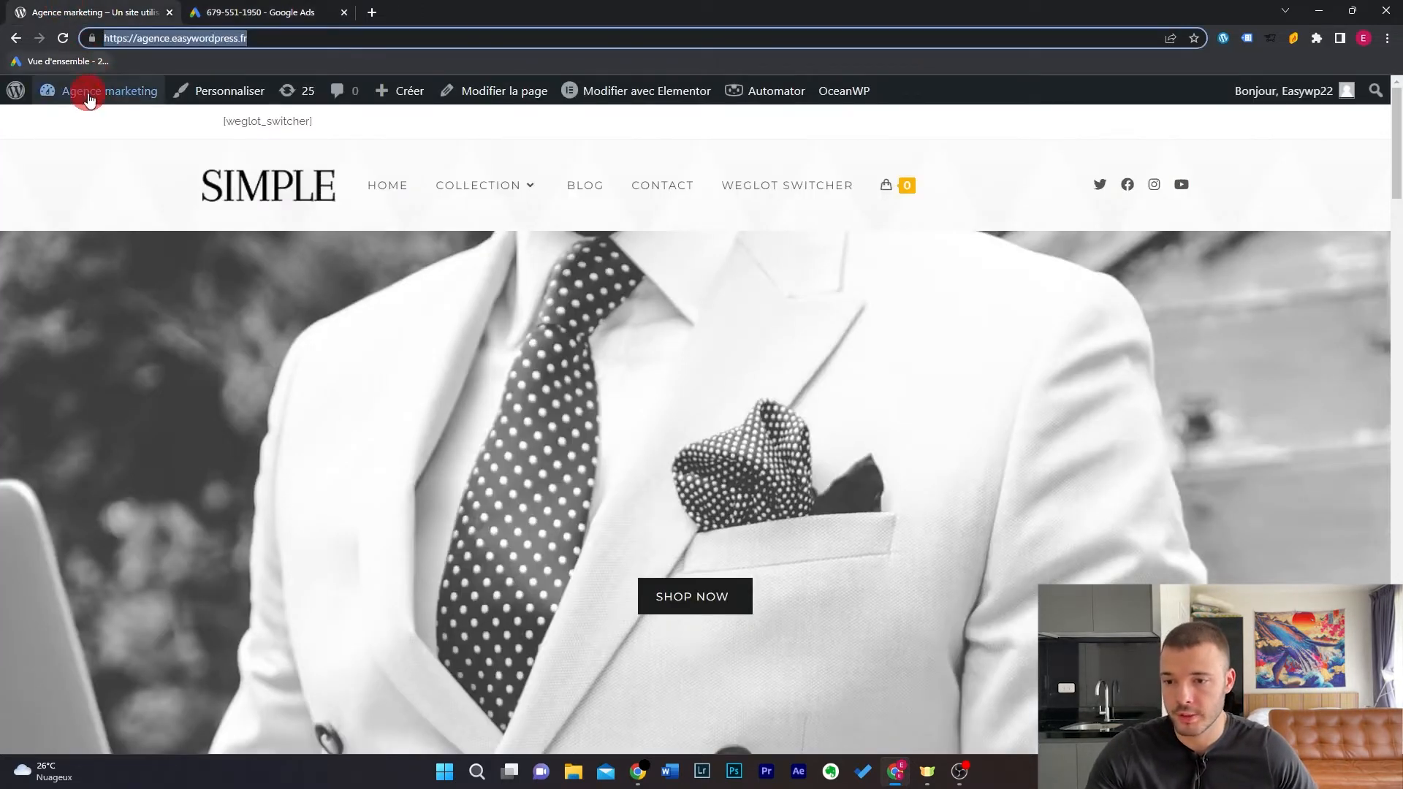
pyautogui.click(92, 117)
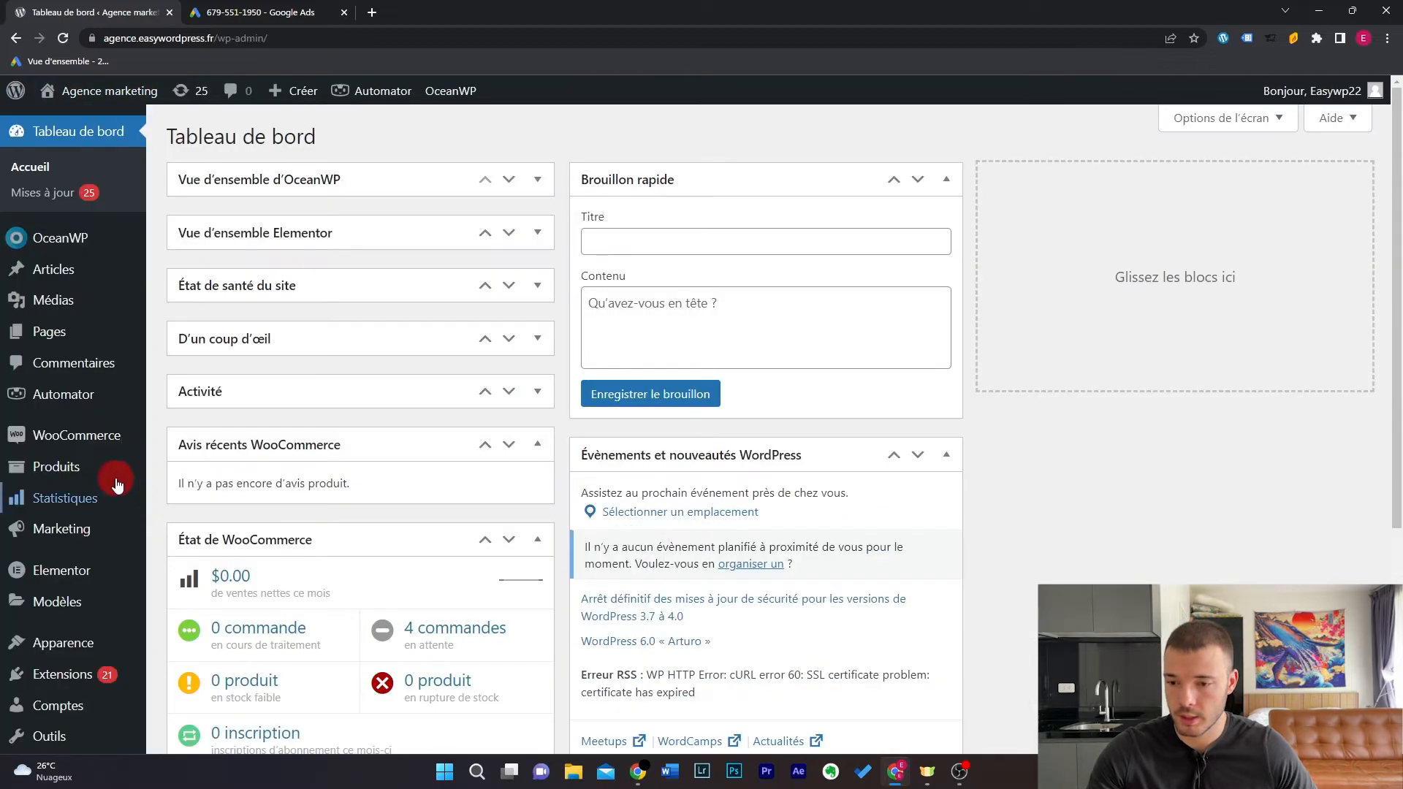
pyautogui.moveTo(110, 666)
pyautogui.click(179, 667)
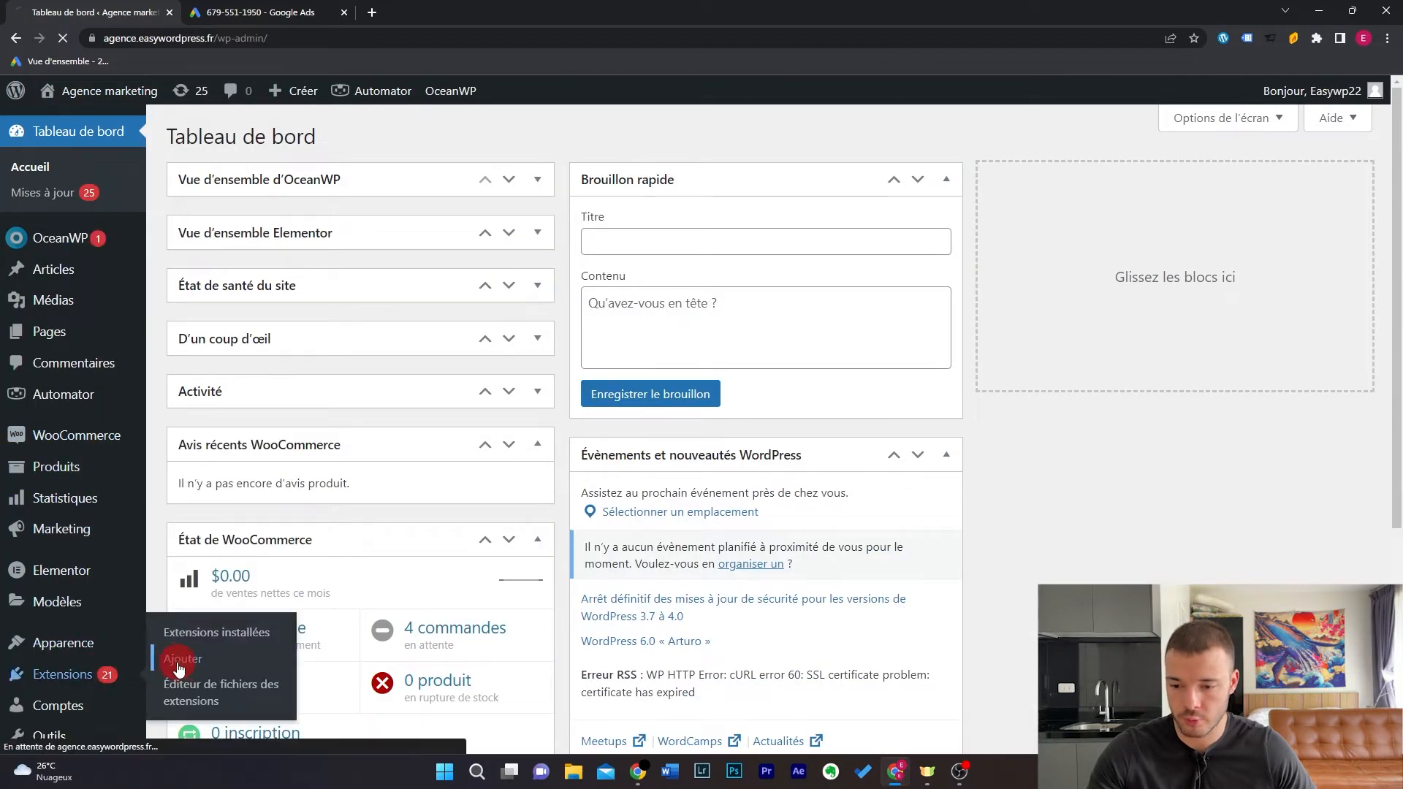
# - Search the plugins for "woocommerce conversion tracking", and install and activate WooCommerce Conversion Tracking
pyautogui.click(1168, 188)
pyautogui.write('woocommerce conversio')
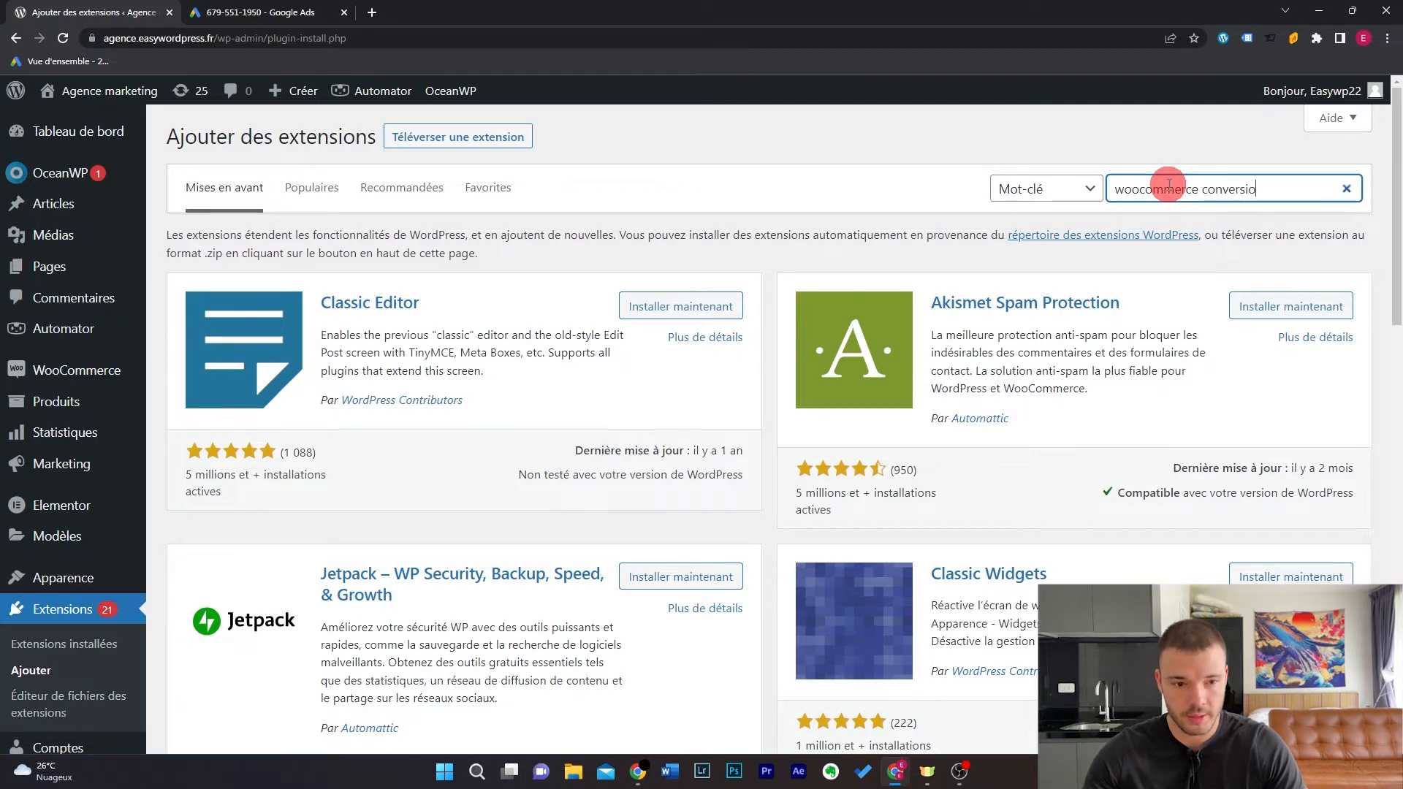
pyautogui.write('n tracking')
pyautogui.click(1304, 293)
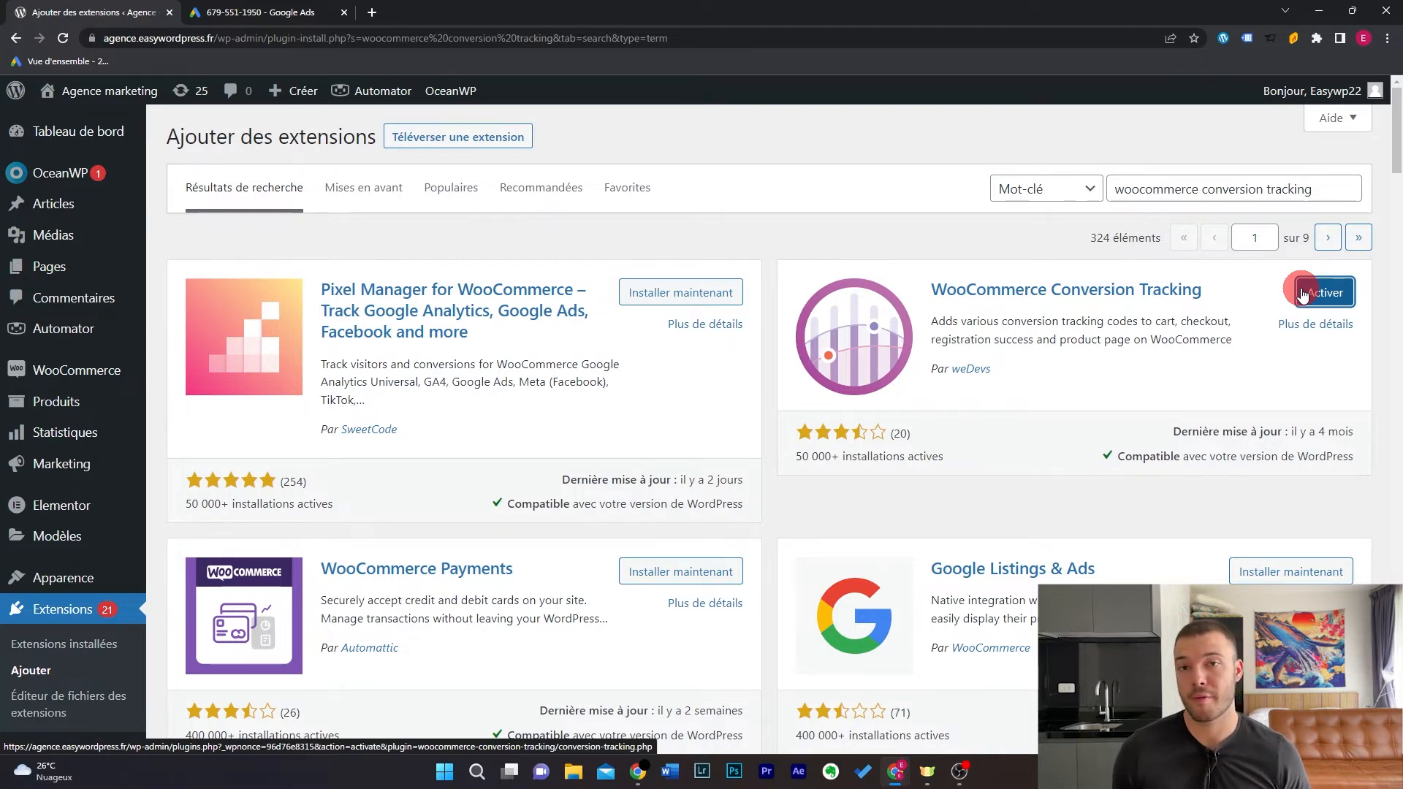
pyautogui.click(1302, 294)
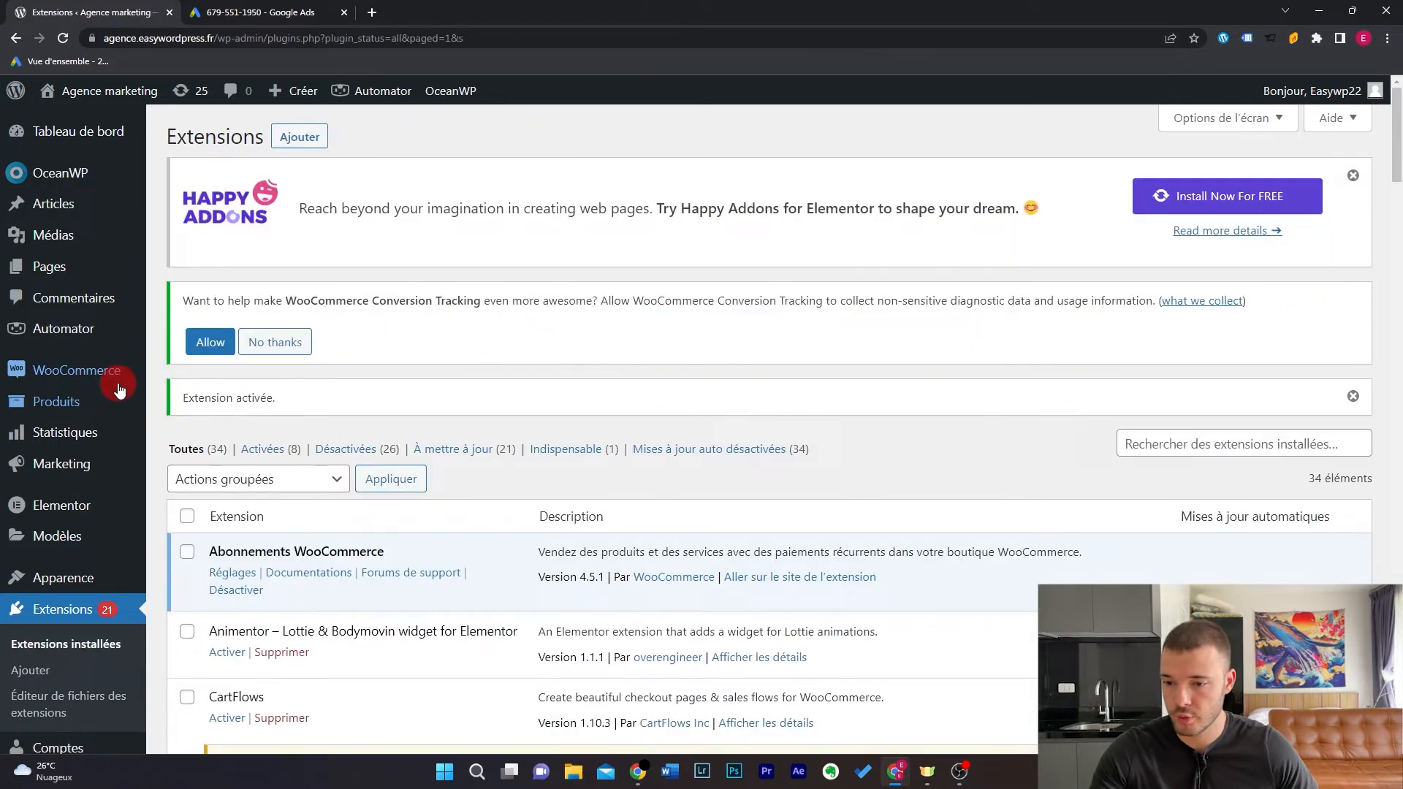
# - Open WooCommerce's Conversion Tracking settings and enable the Google Ads integration
pyautogui.moveTo(113, 376)
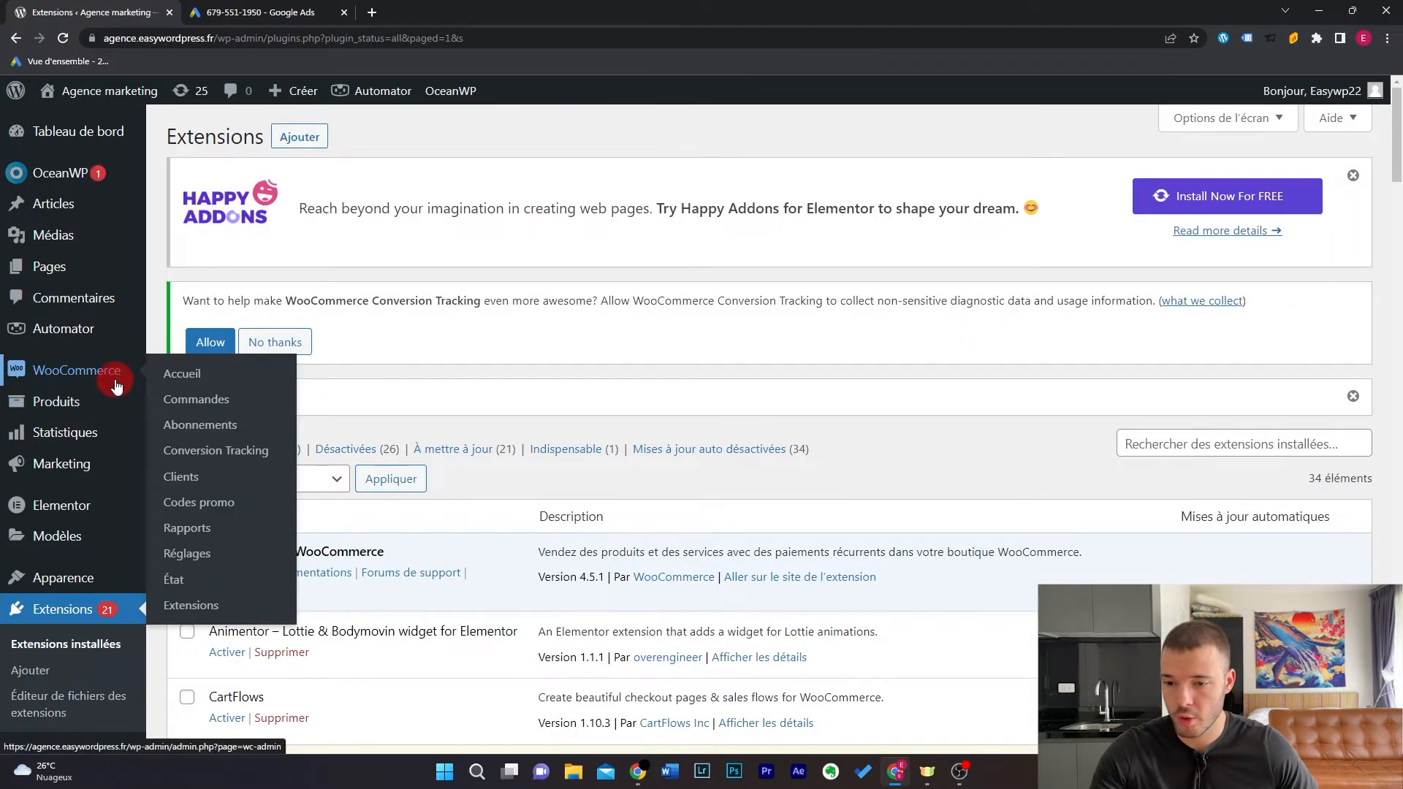
pyautogui.click(226, 467)
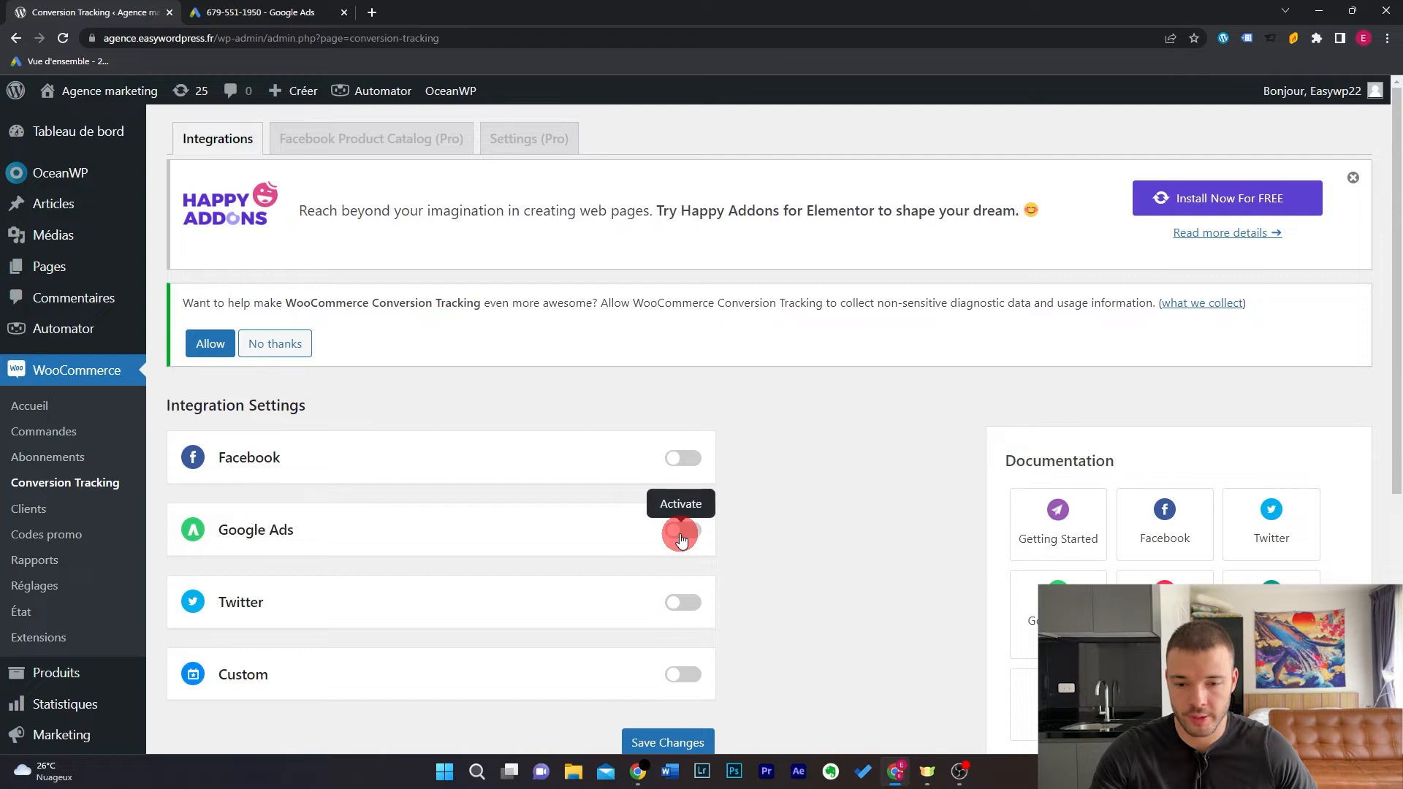
pyautogui.click(683, 530)
pyautogui.scroll(-1, 813, 437)
pyautogui.scroll(-4, 813, 437)
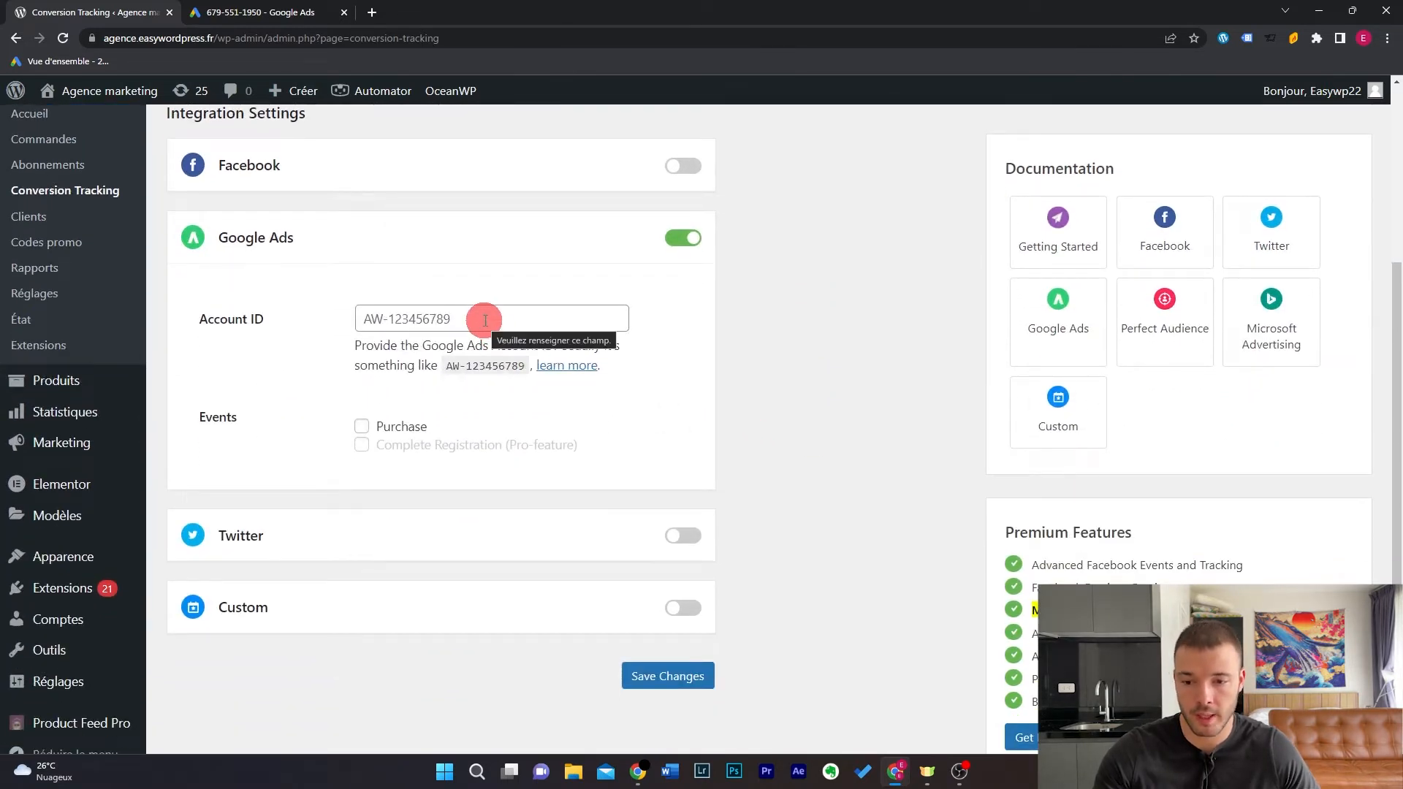
# - Copy the Google tag code from Google Ads and paste it into a new Notepad (Bloc-notes) document
pyautogui.click(296, 12)
pyautogui.click(413, 350)
pyautogui.hotkey('ctrl', 'c')
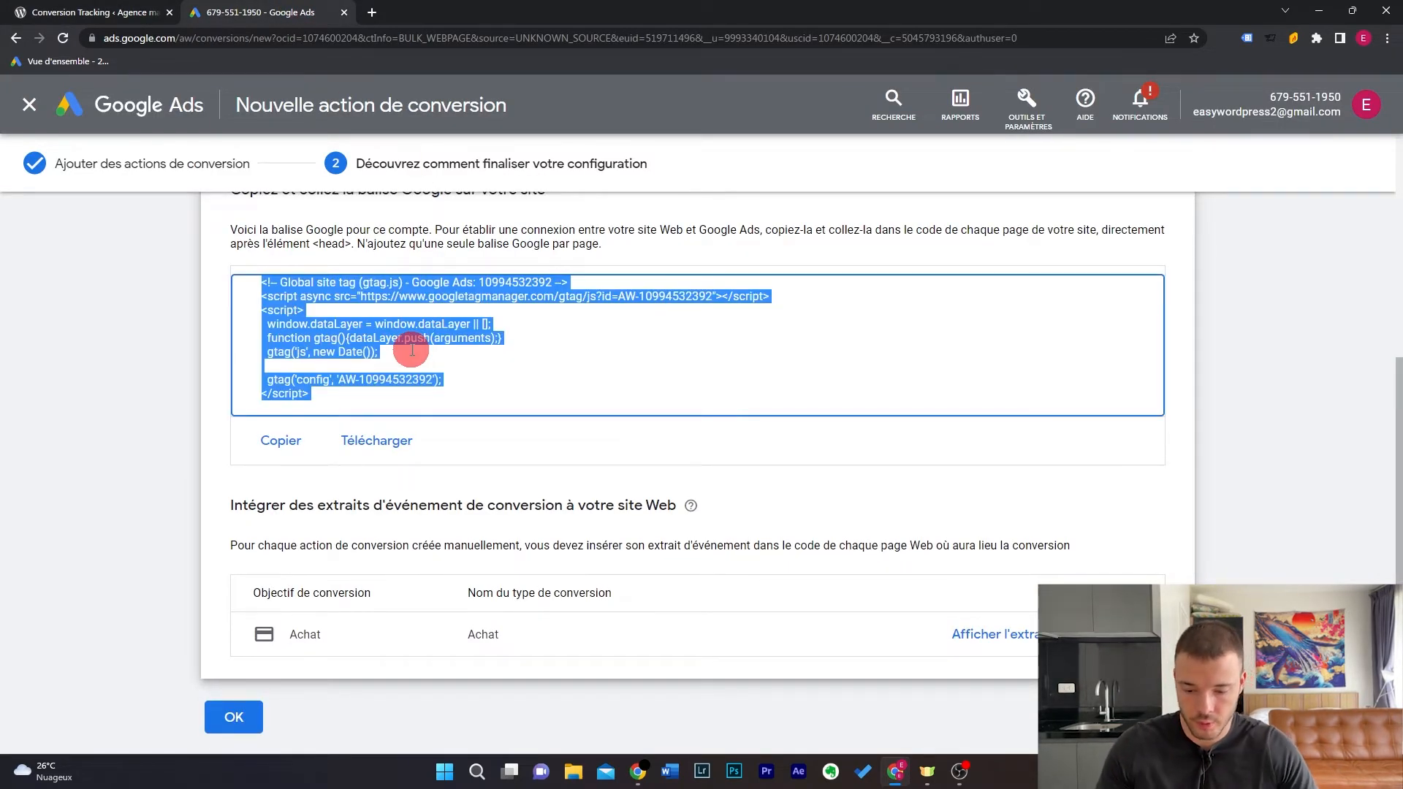
pyautogui.press('super')
pyautogui.write('bloc')
pyautogui.press('Return')
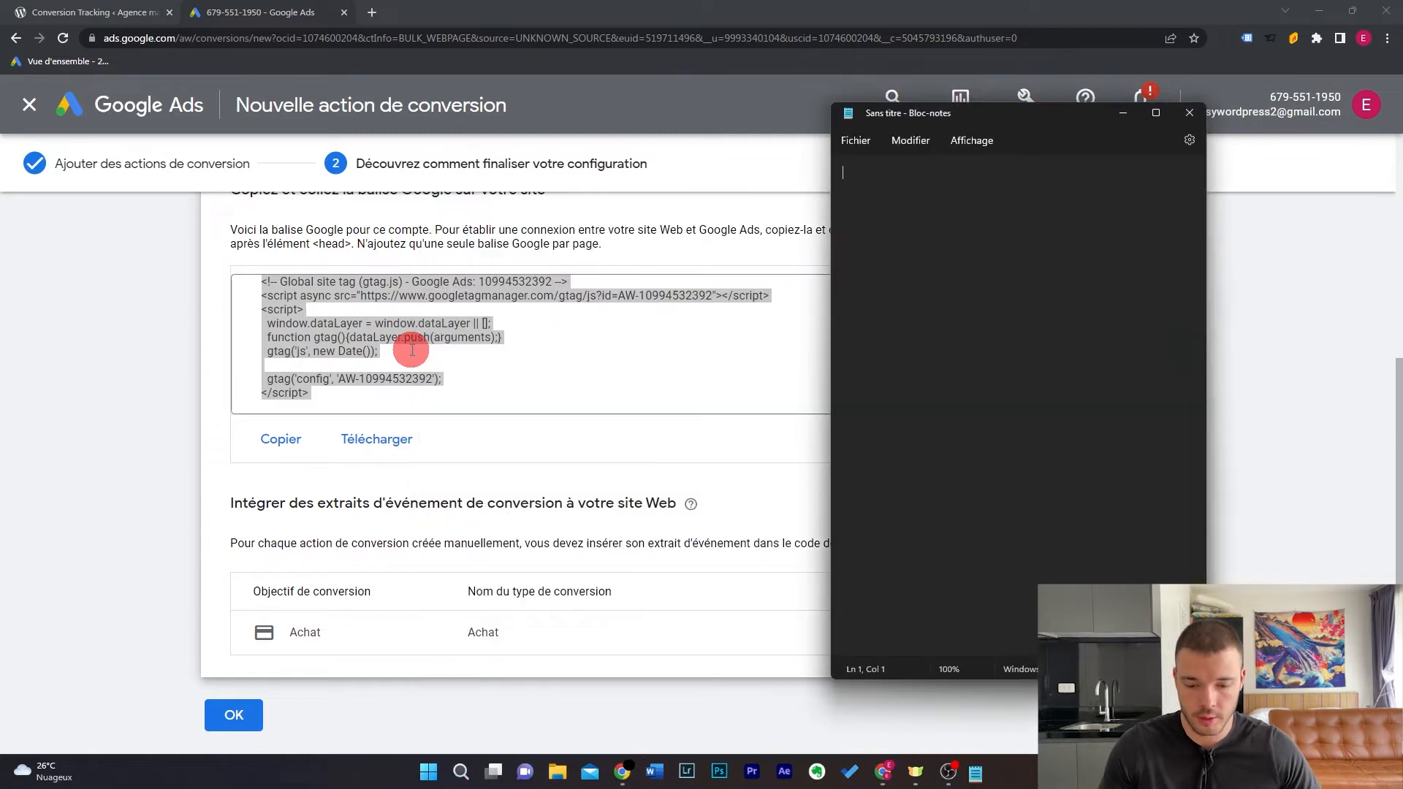
pyautogui.hotkey('ctrl', 'v')
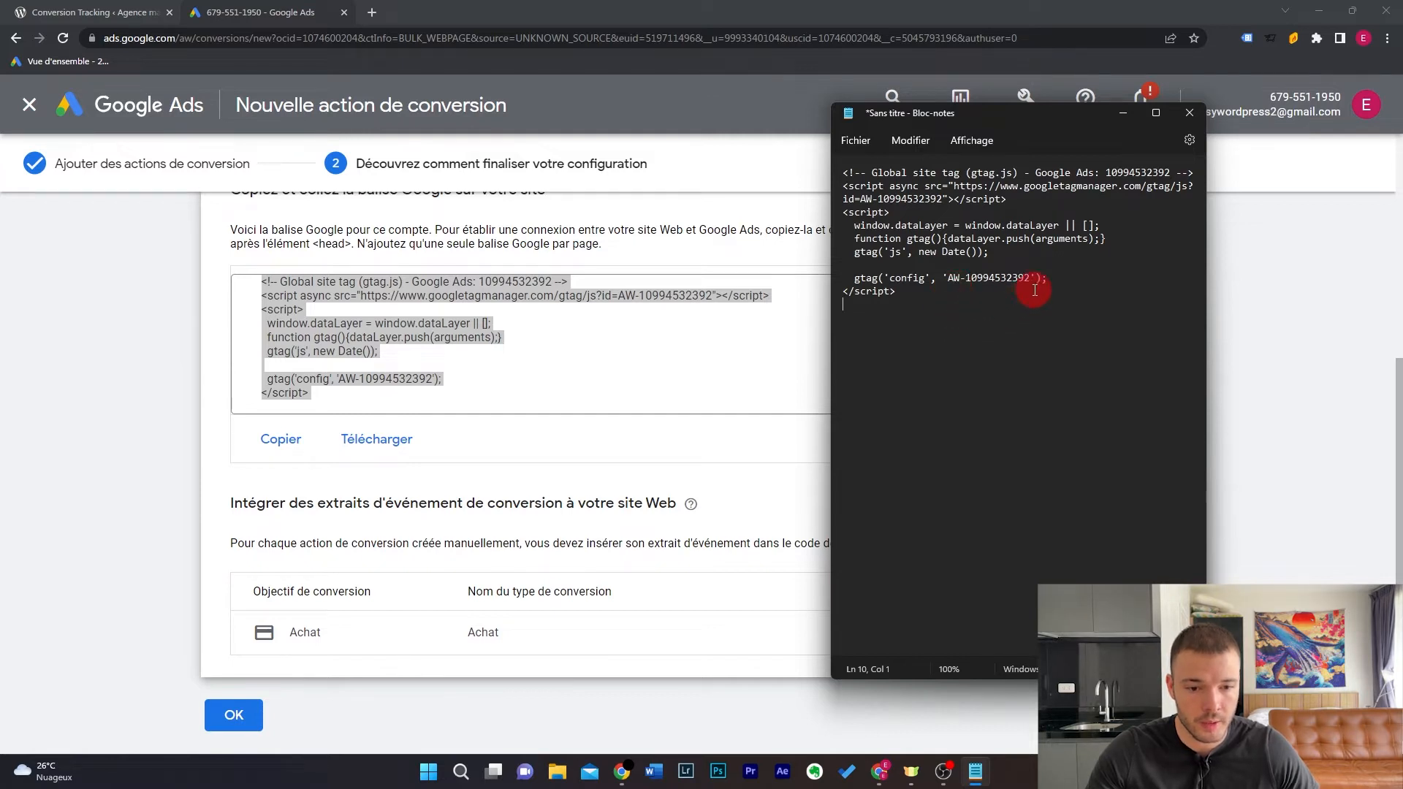
# - Copy the AW account ID from the pasted tag into the Google Ads integration's Account ID field and enable the Purchase event
pyautogui.moveTo(1031, 278); pyautogui.dragTo(947, 281)
pyautogui.hotkey('ctrl', 'c')
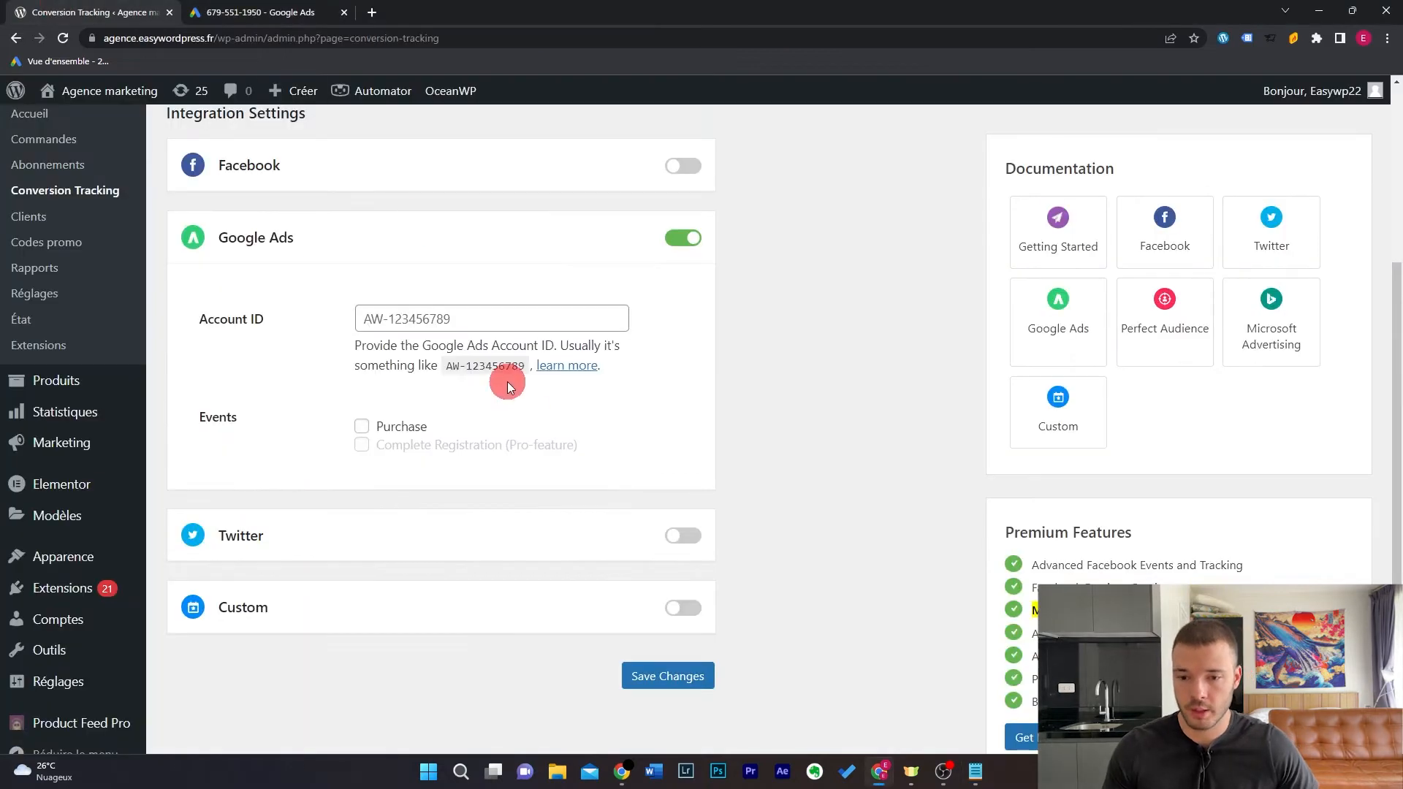
pyautogui.click(498, 323)
pyautogui.hotkey('ctrl', 'v')
pyautogui.click(659, 349)
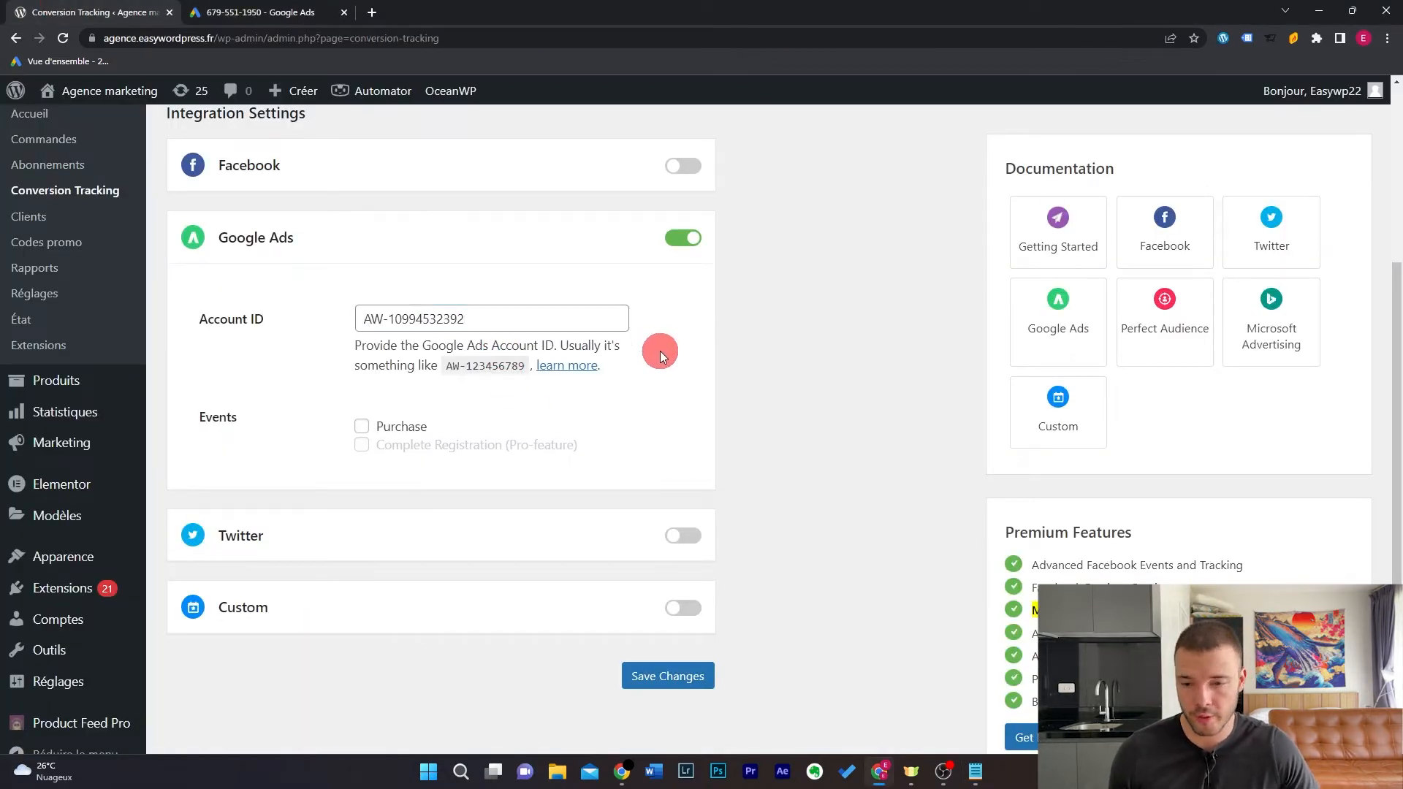
pyautogui.click(388, 428)
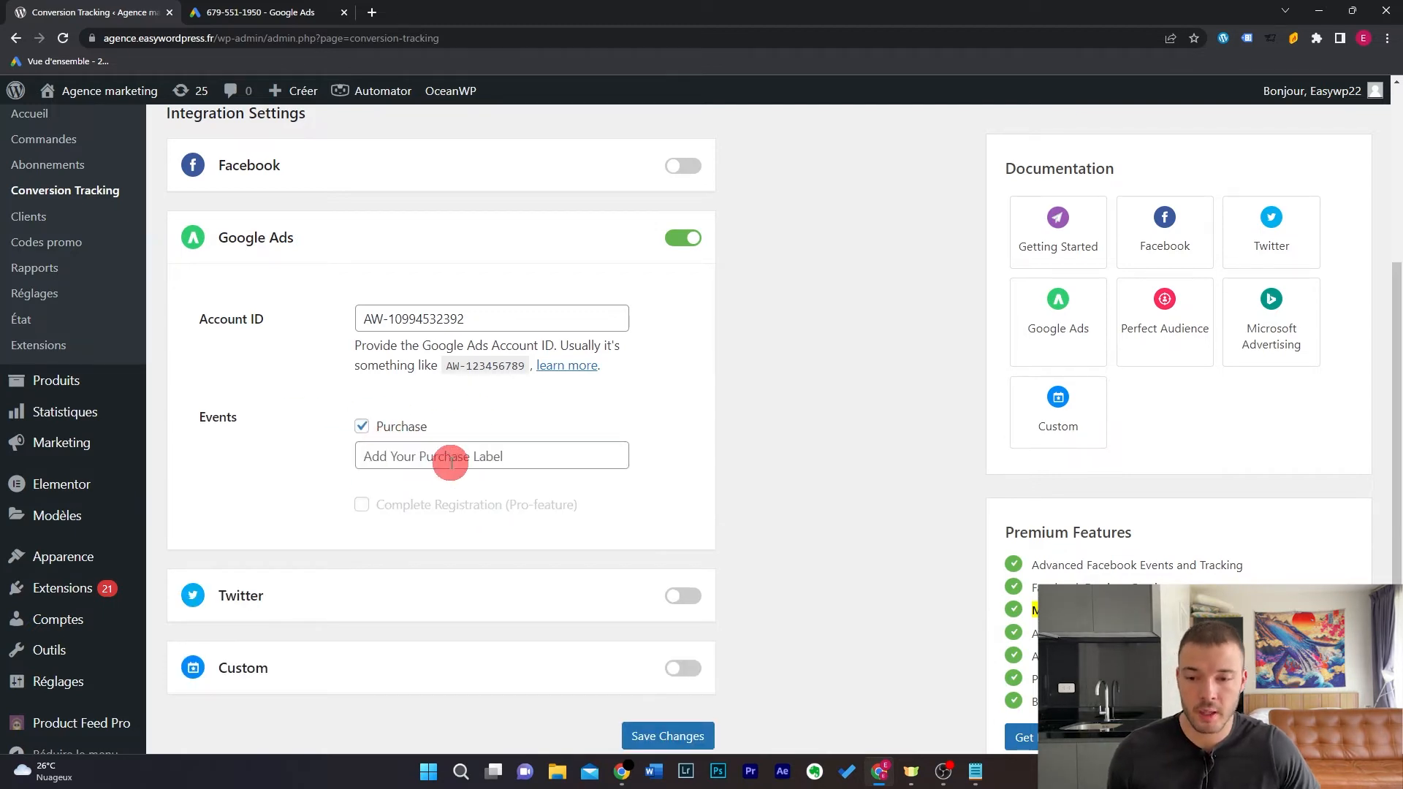
# - Copy the page-load event snippet of the Achat conversion from Google Ads and paste it below the tag code in Notepad
pyautogui.click(300, 12)
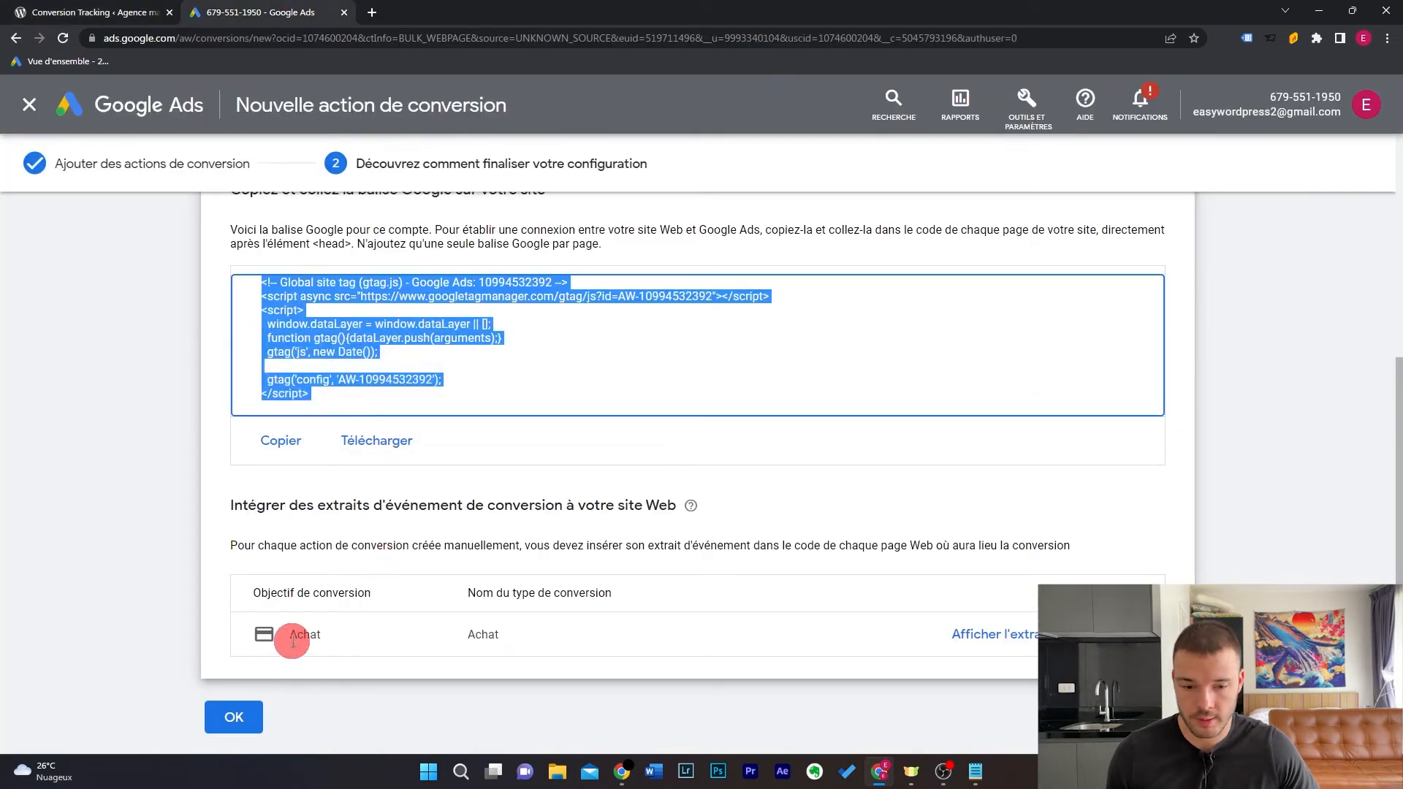
pyautogui.click(1002, 630)
pyautogui.click(450, 582)
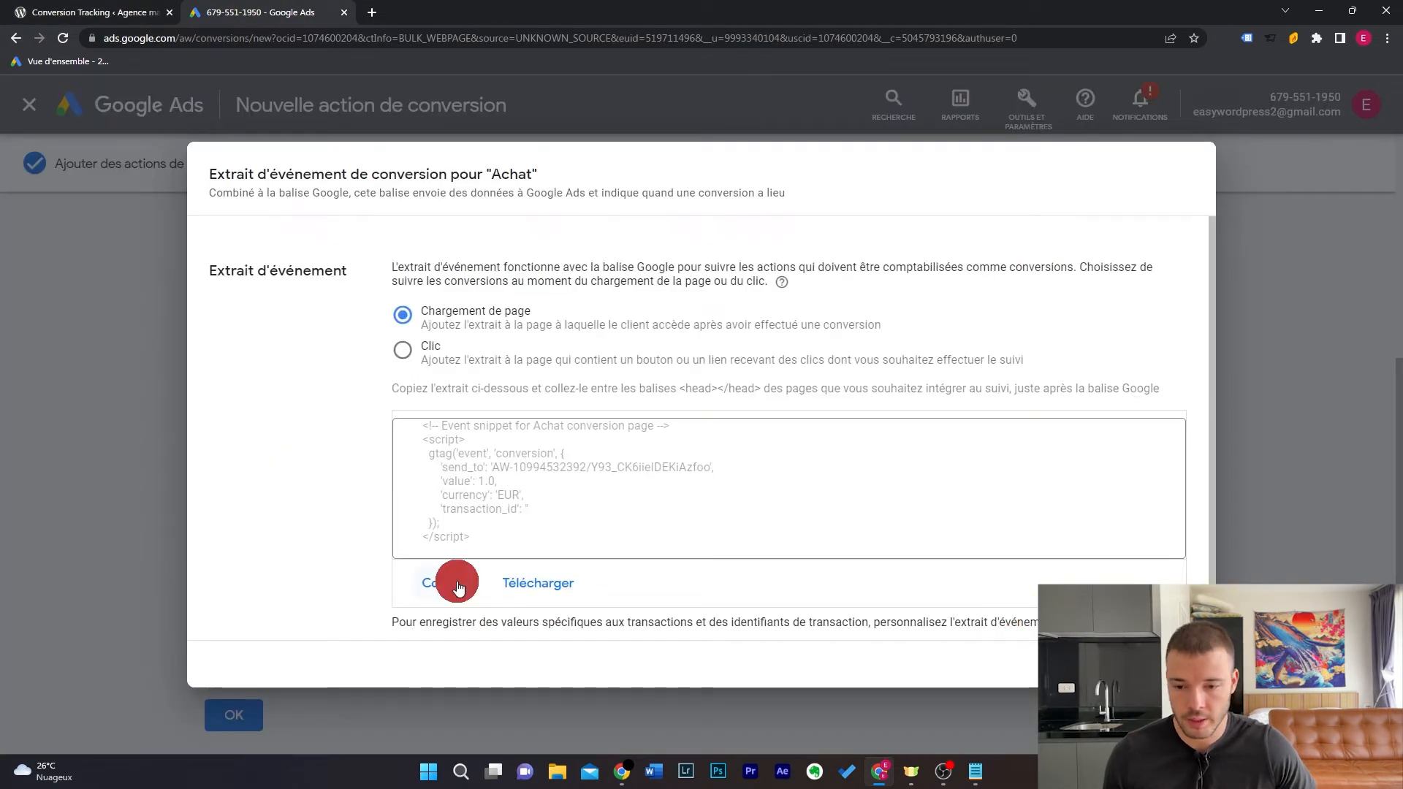
pyautogui.click(976, 771)
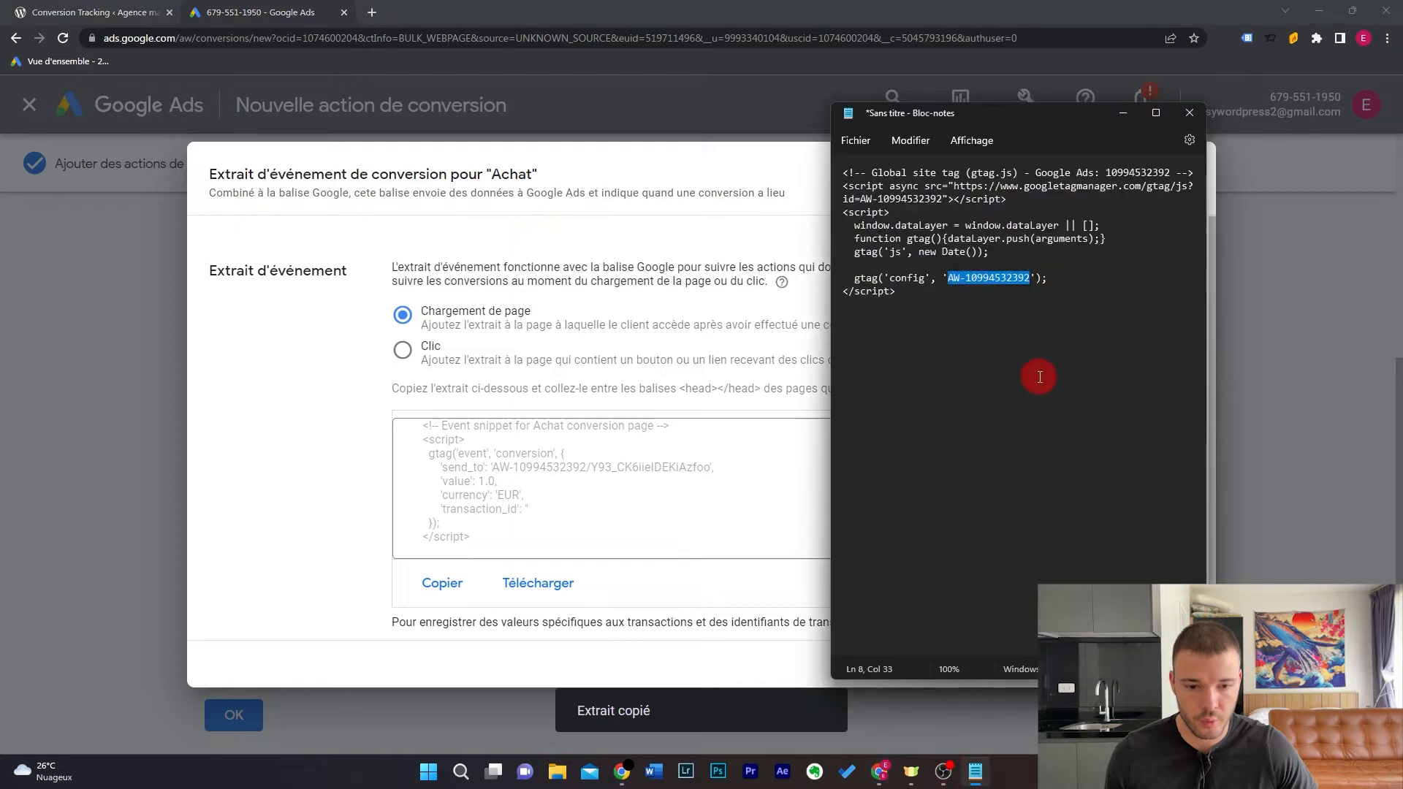
pyautogui.hotkey('ctrl', 'v')
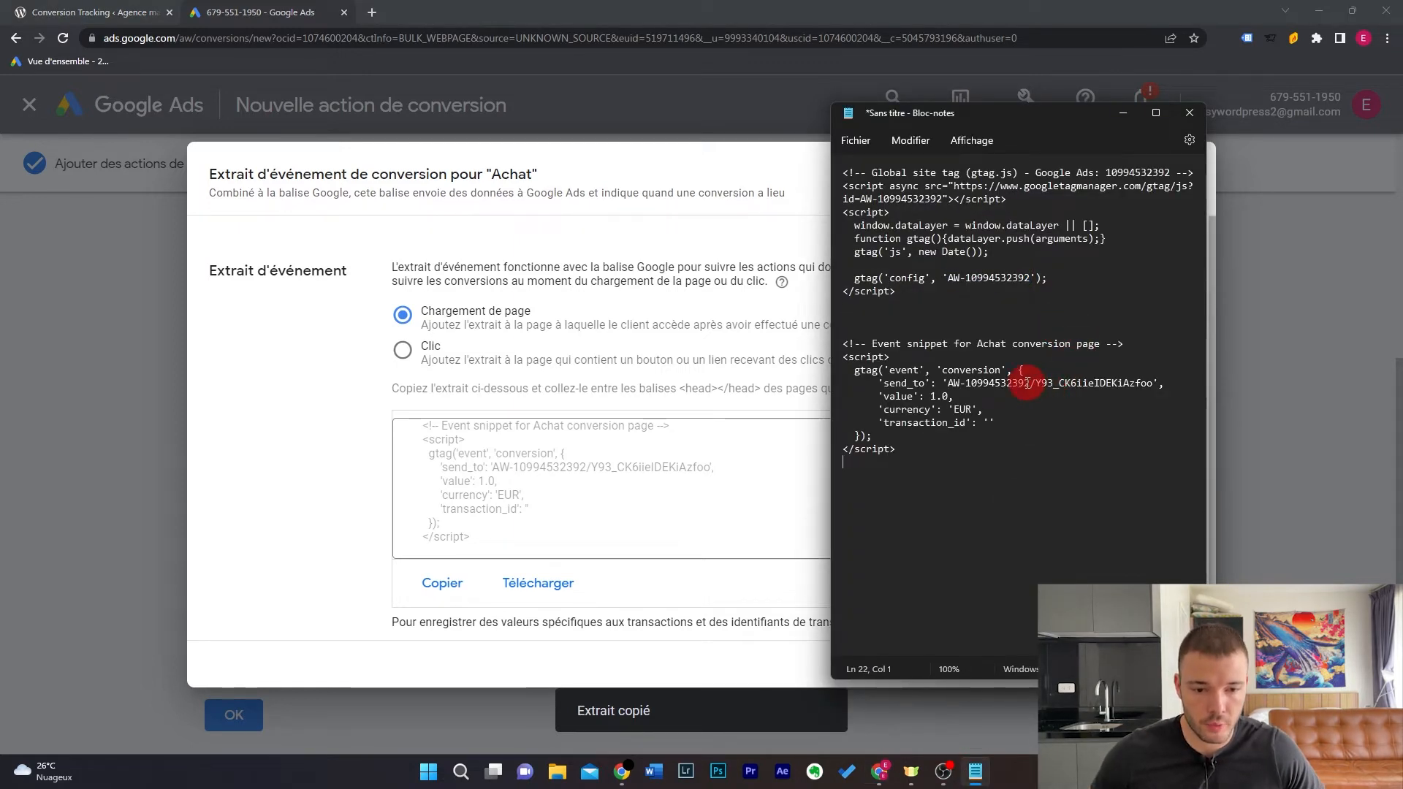
# - Copy the conversion label after the slash in the snippet's send_to value into the plugin's Purchase label field and save the settings
pyautogui.moveTo(960, 383); pyautogui.dragTo(1026, 383)
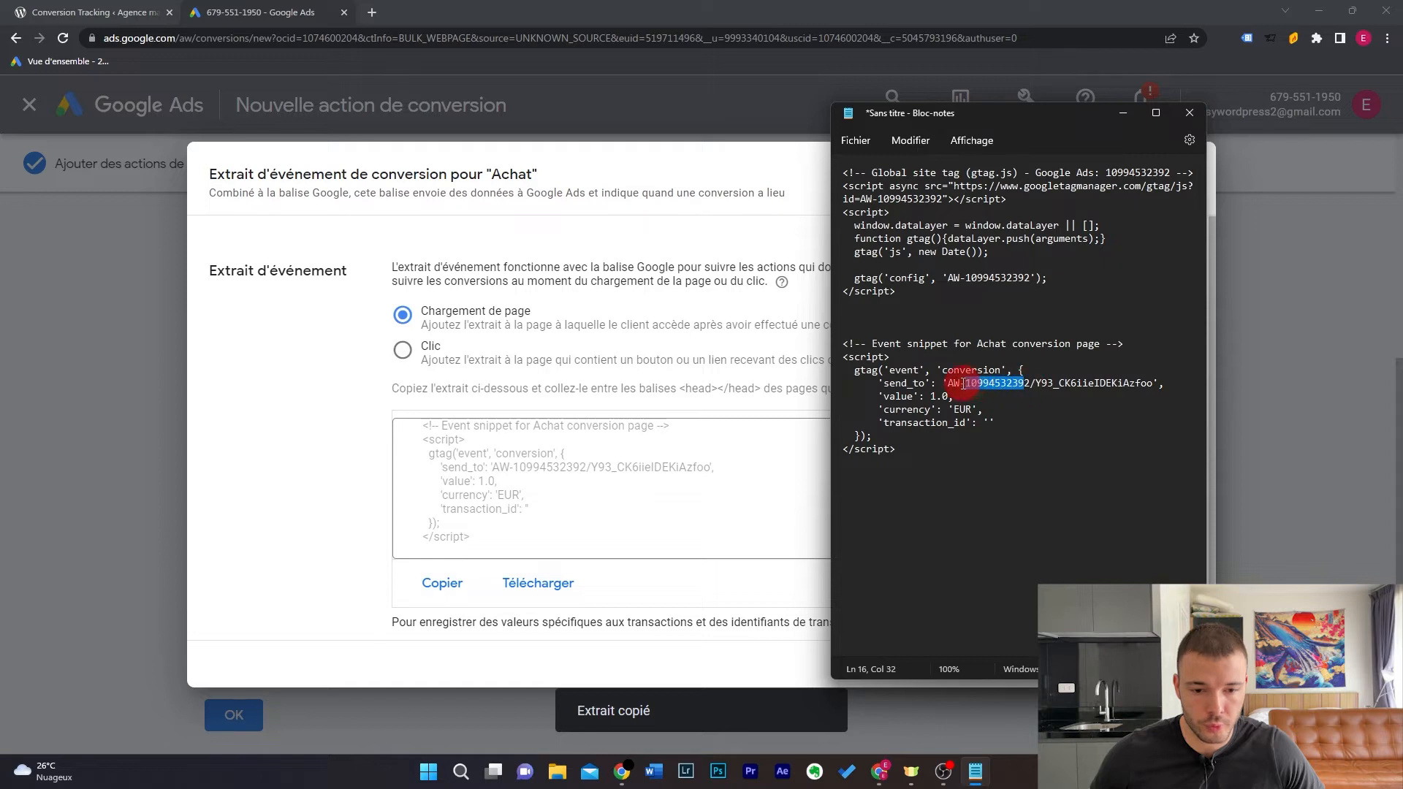
pyautogui.click(1045, 424)
pyautogui.moveTo(1040, 384); pyautogui.dragTo(1149, 383)
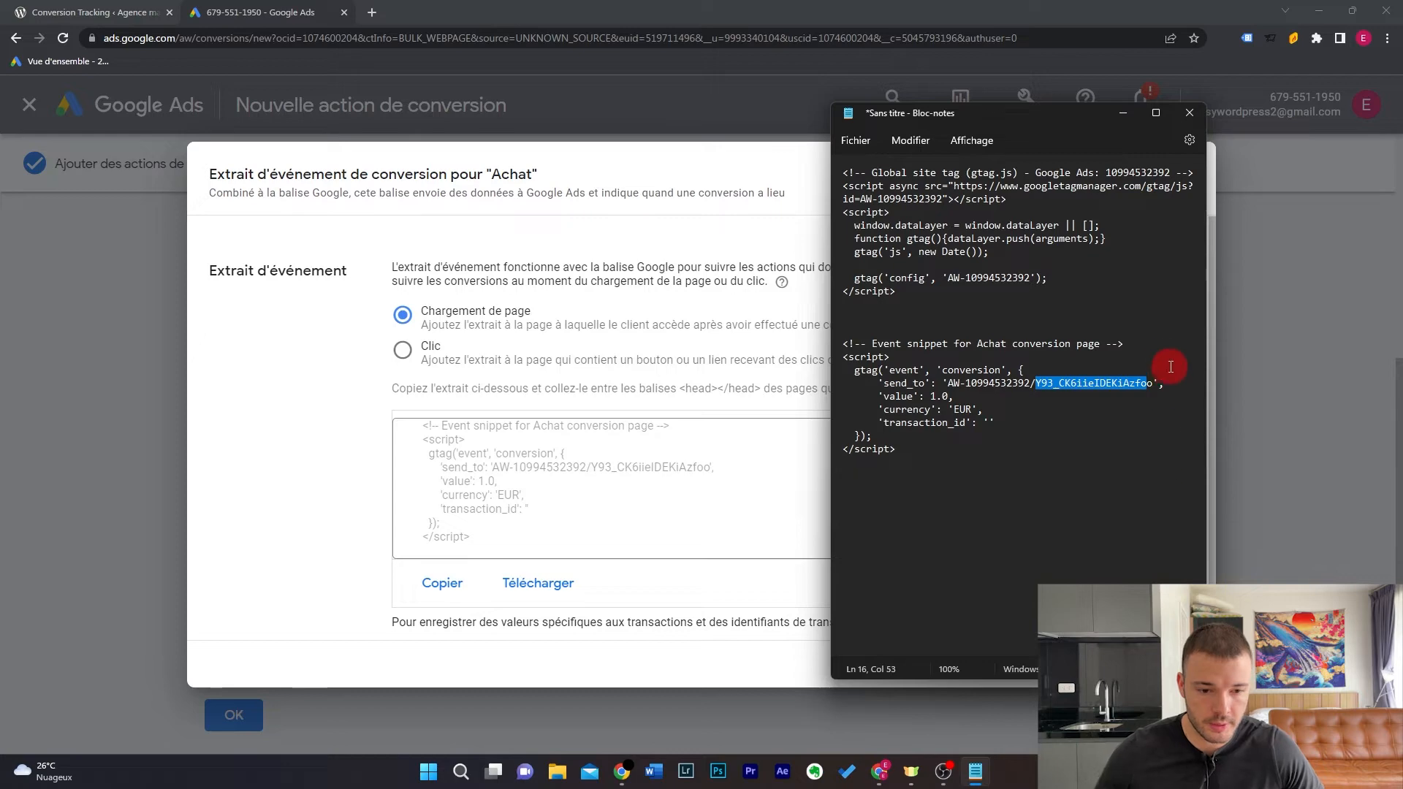
pyautogui.keyDown('shift'); pyautogui.click(1153, 384); pyautogui.keyUp('shift')
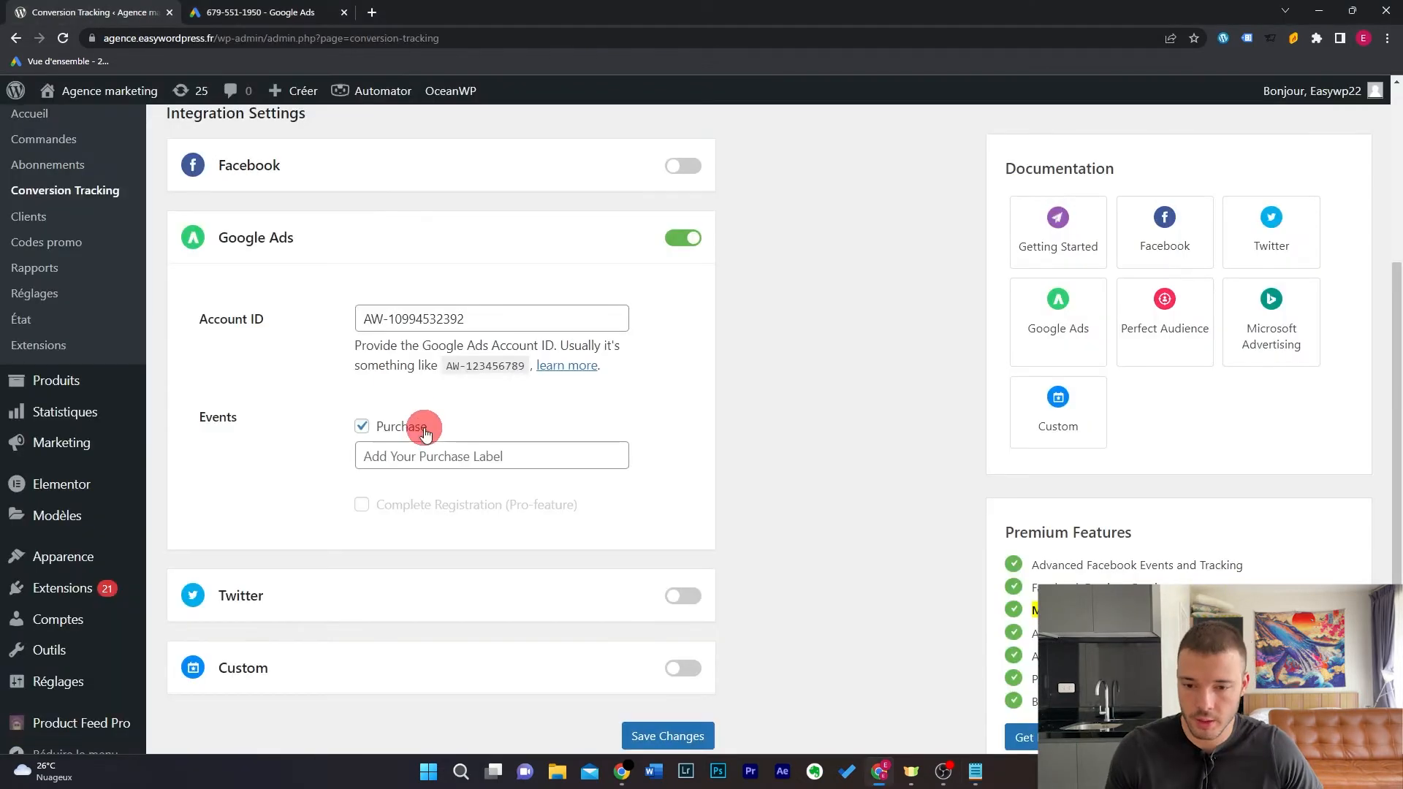
pyautogui.click(433, 458)
pyautogui.hotkey('ctrl', 'v')
pyautogui.scroll(-2, 704, 515)
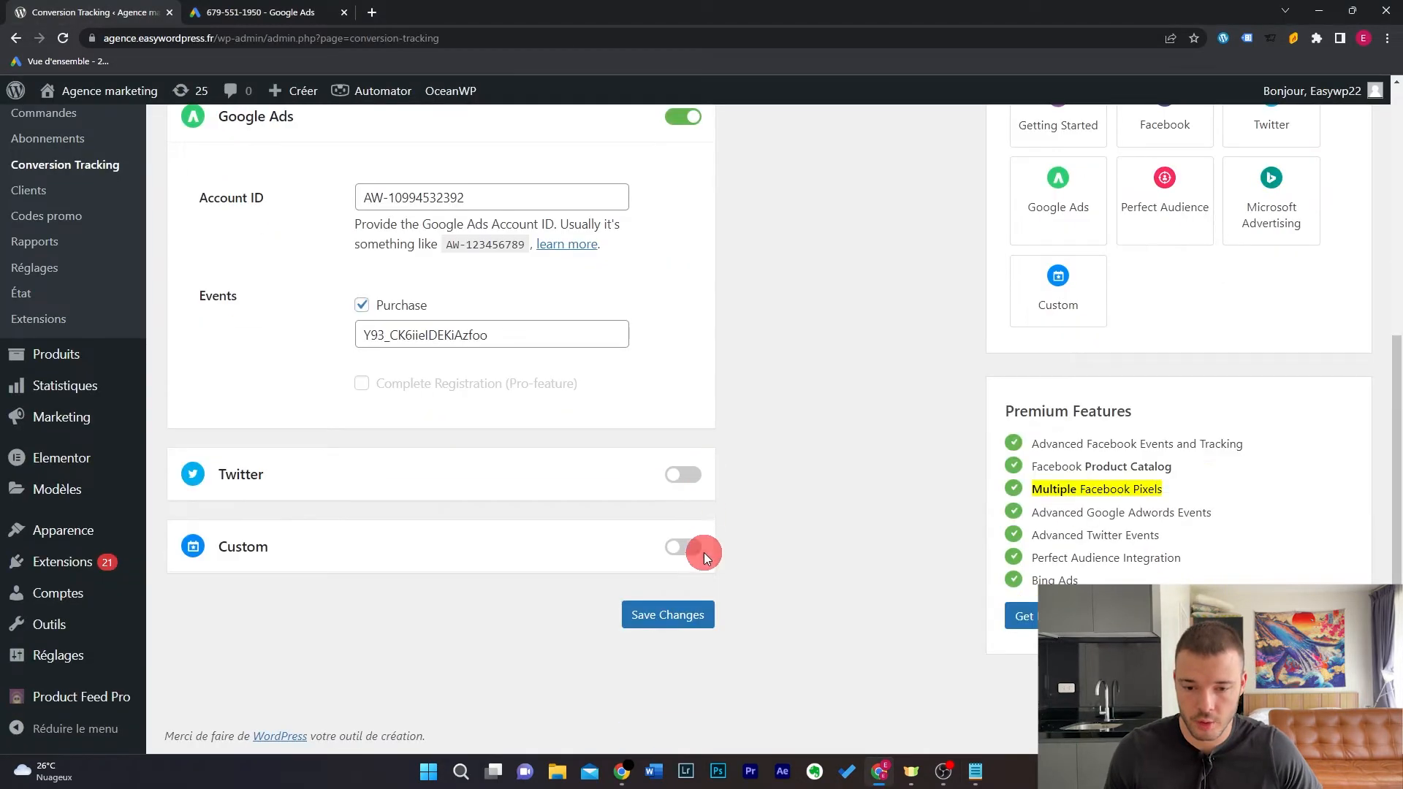
pyautogui.click(676, 616)
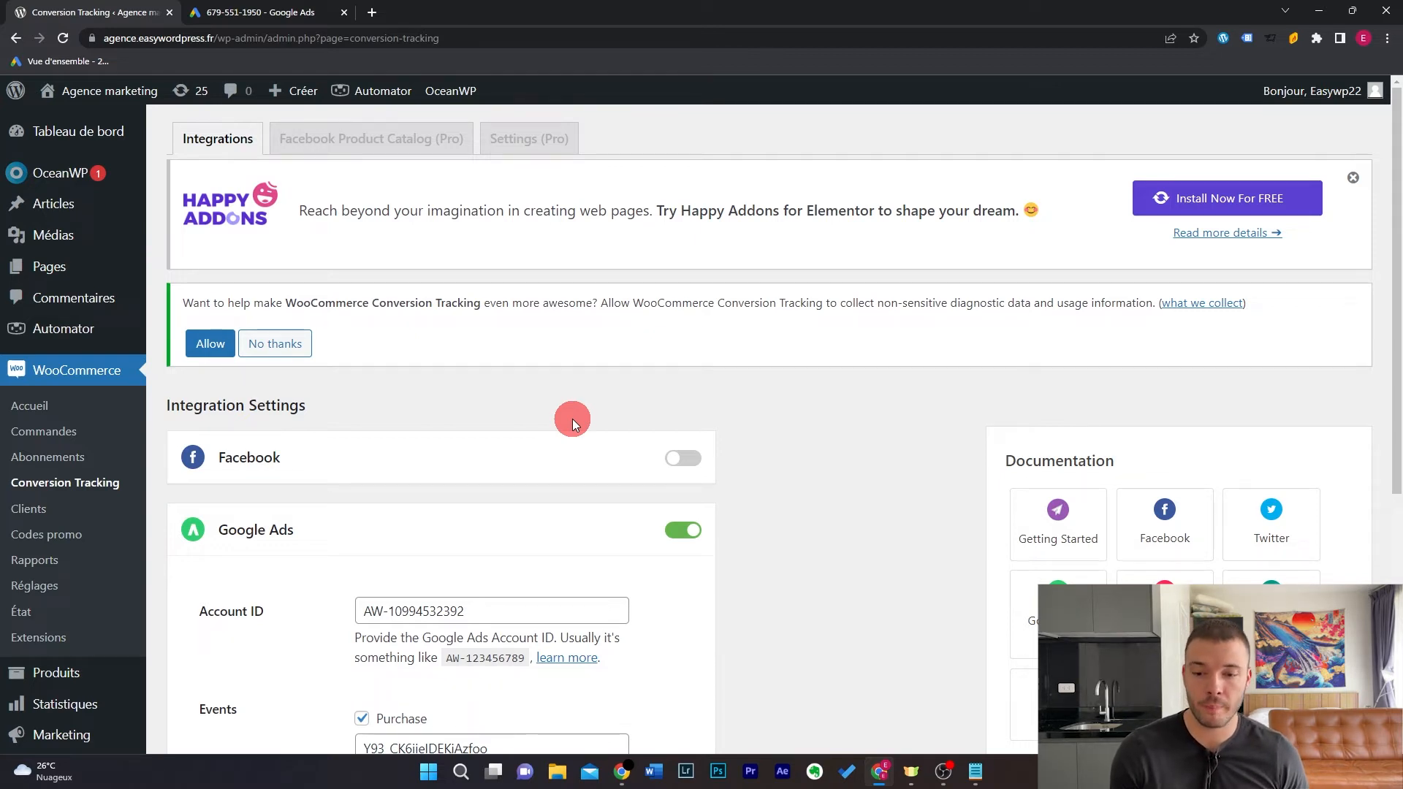
# - Search Google for "google tag chrome extension" in a new tab and open the Tag Assistant Legacy (by Google) store page
pyautogui.click(372, 12)
pyautogui.write('go')
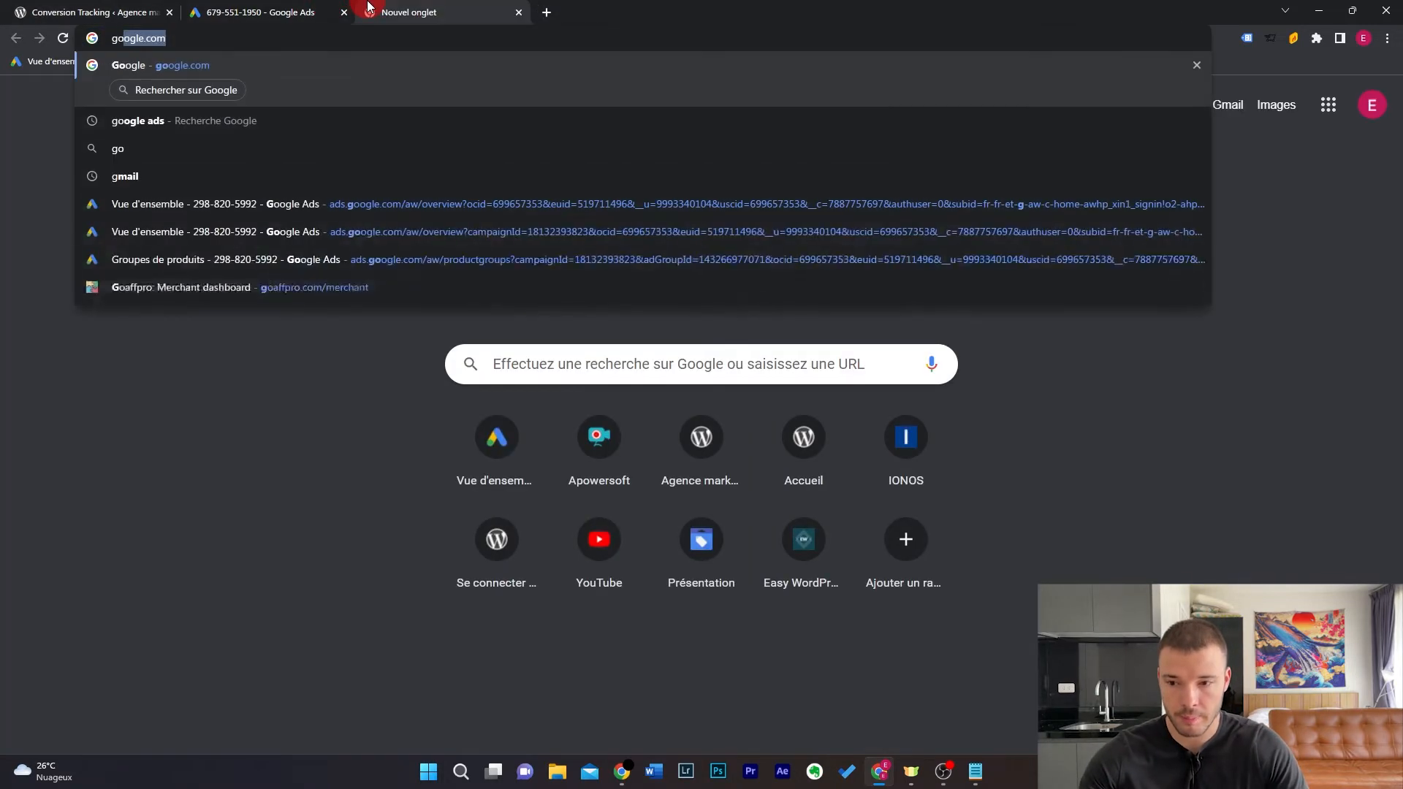
pyautogui.write('ogle tag chrome<')
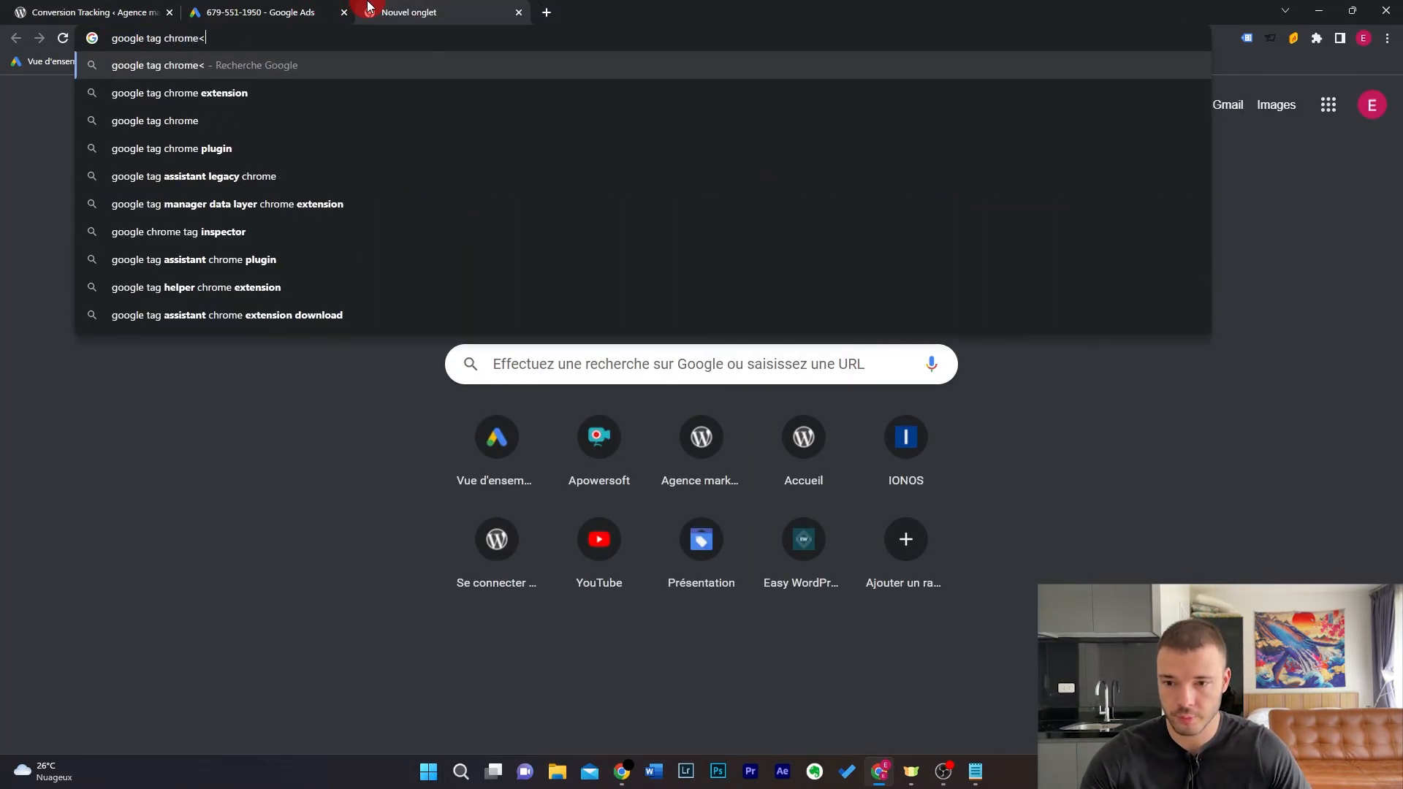
pyautogui.press('Return')
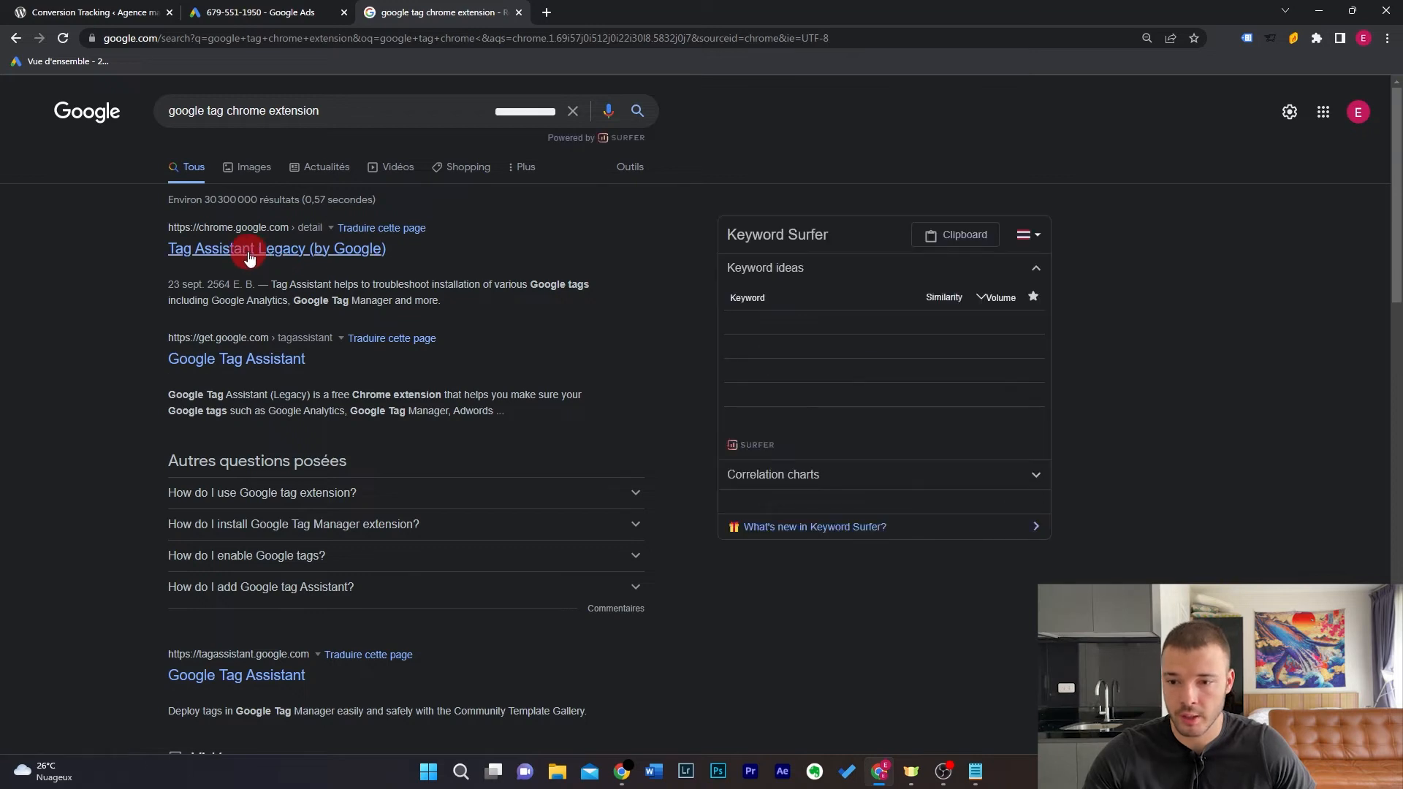
pyautogui.click(272, 249)
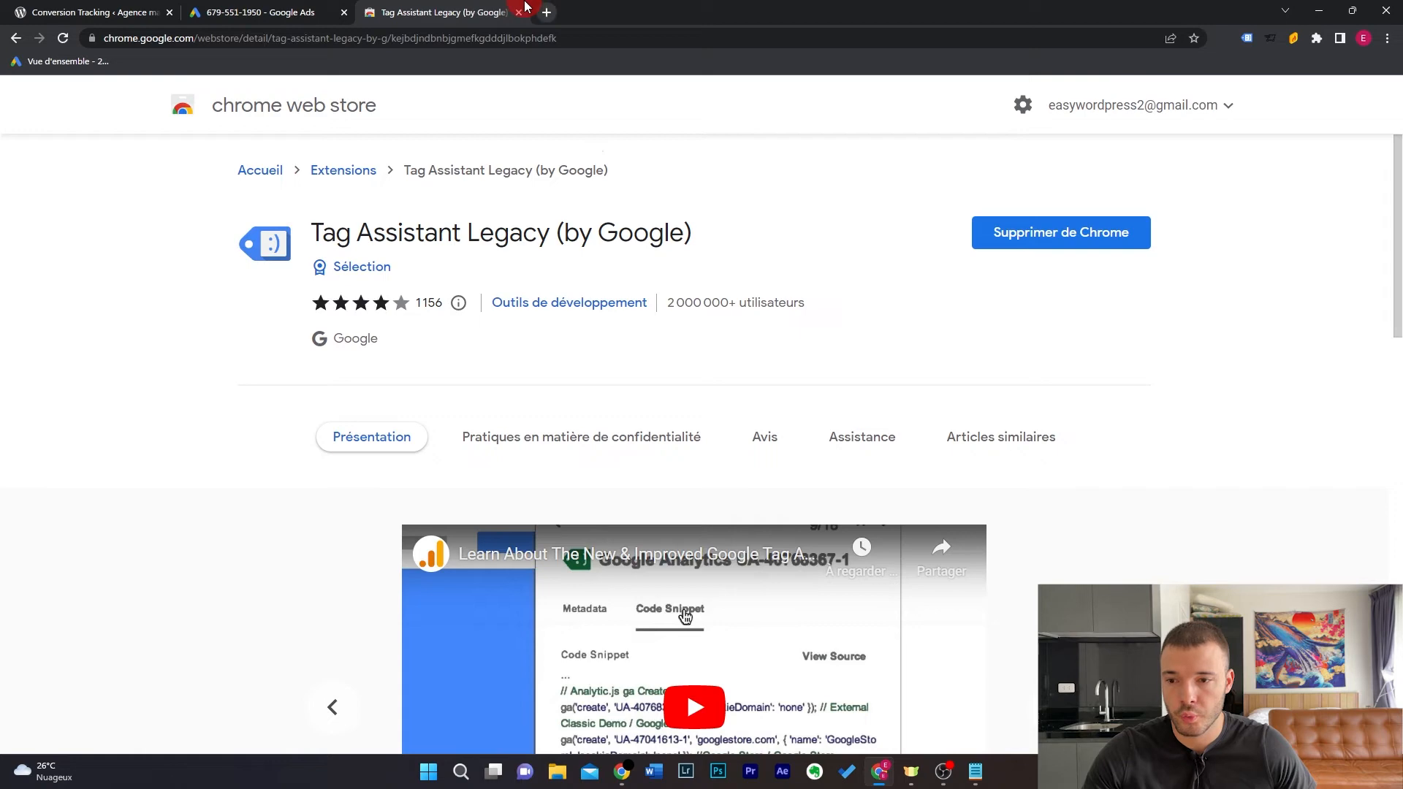
# - Visit the shop's homepage, start a Tag Assistant Legacy recording, reload the page and display the tag analysis
pyautogui.click(110, 11)
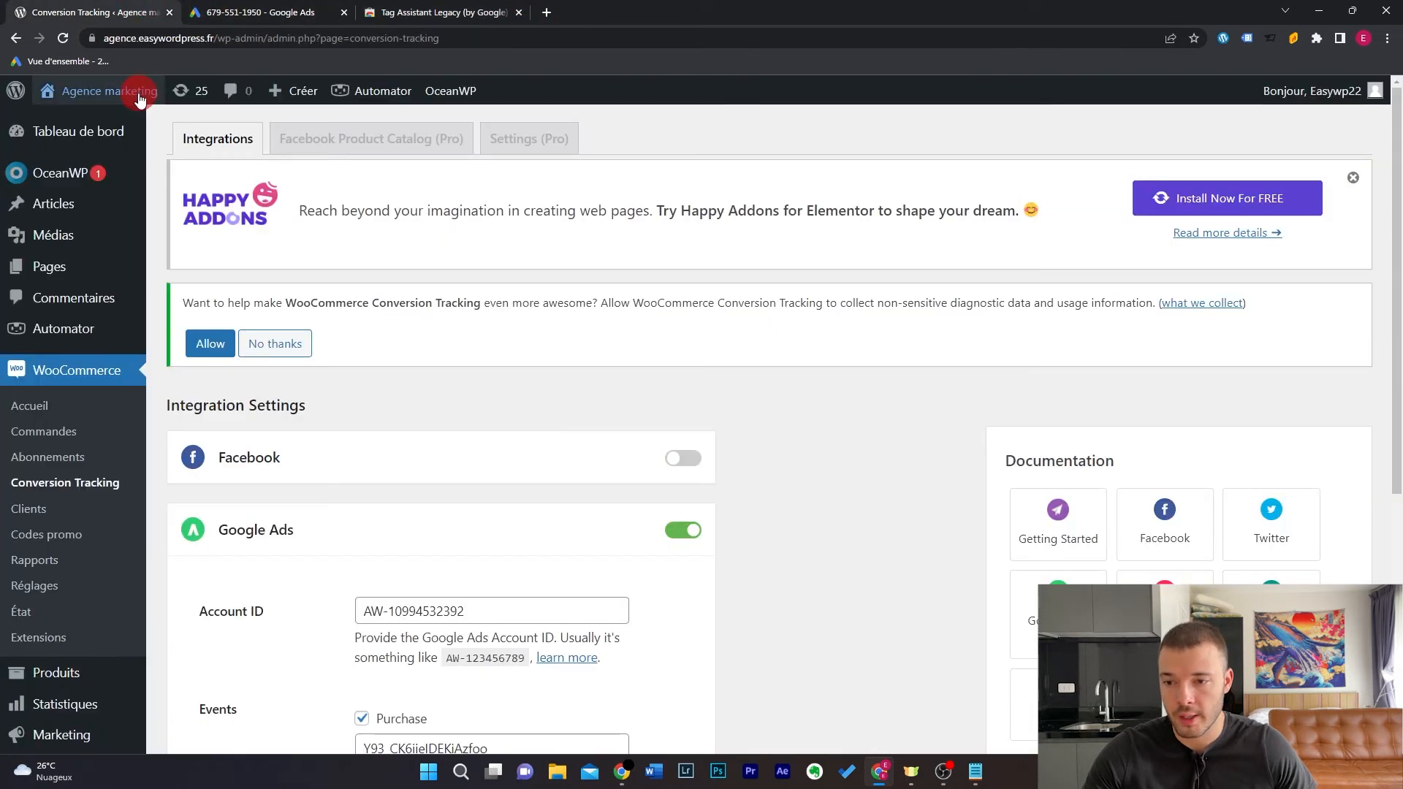
pyautogui.moveTo(127, 90)
pyautogui.click(114, 133)
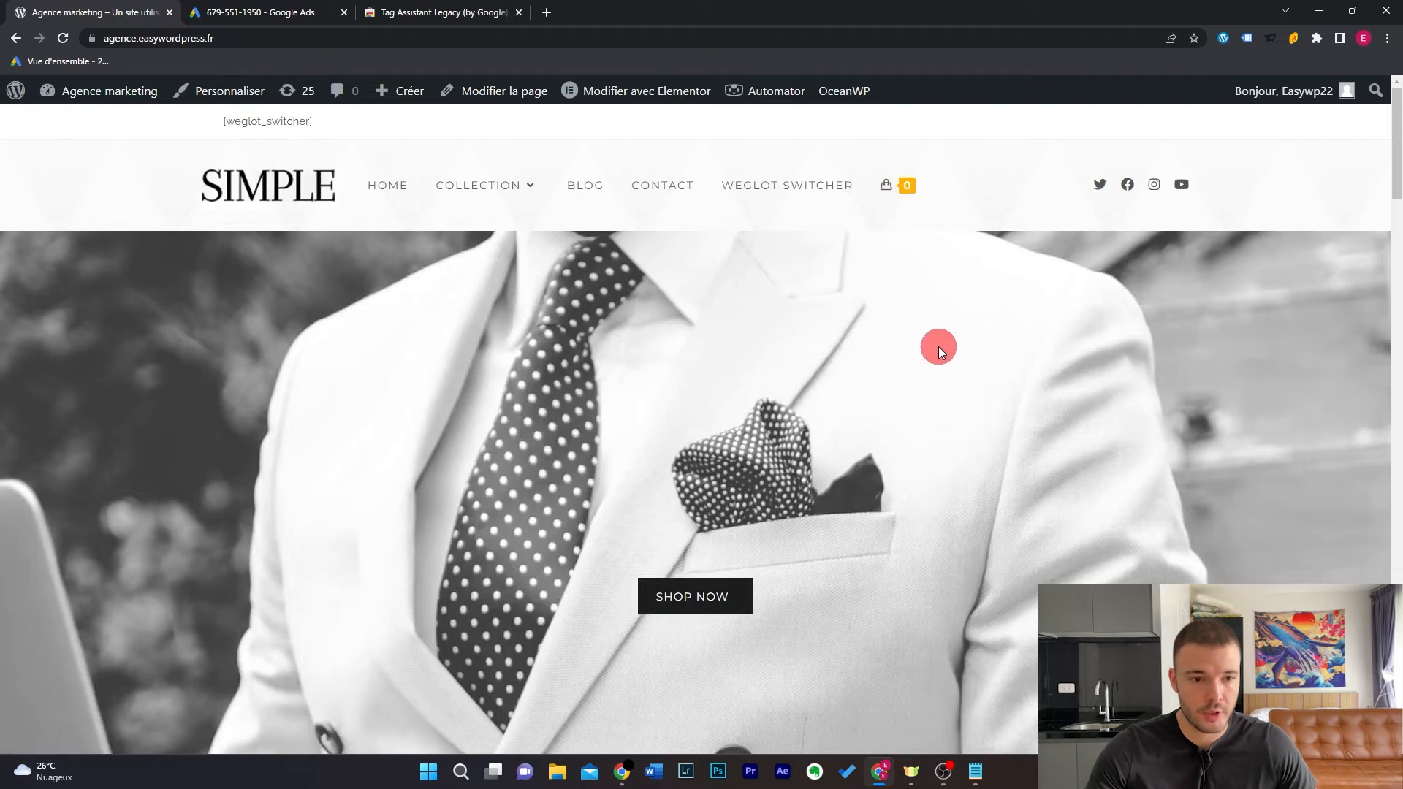
pyautogui.click(1247, 33)
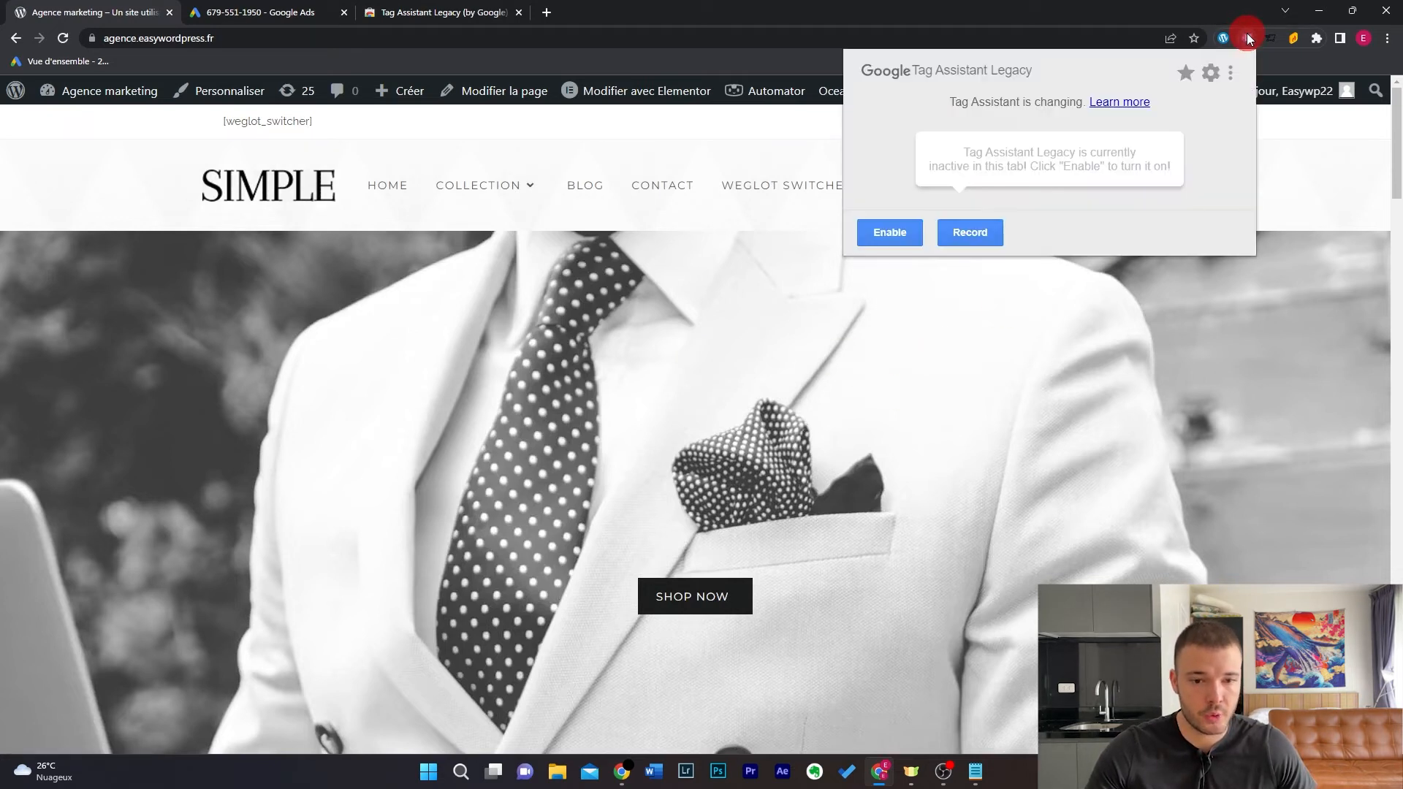
pyautogui.click(984, 235)
pyautogui.click(957, 454)
pyautogui.press('F5')
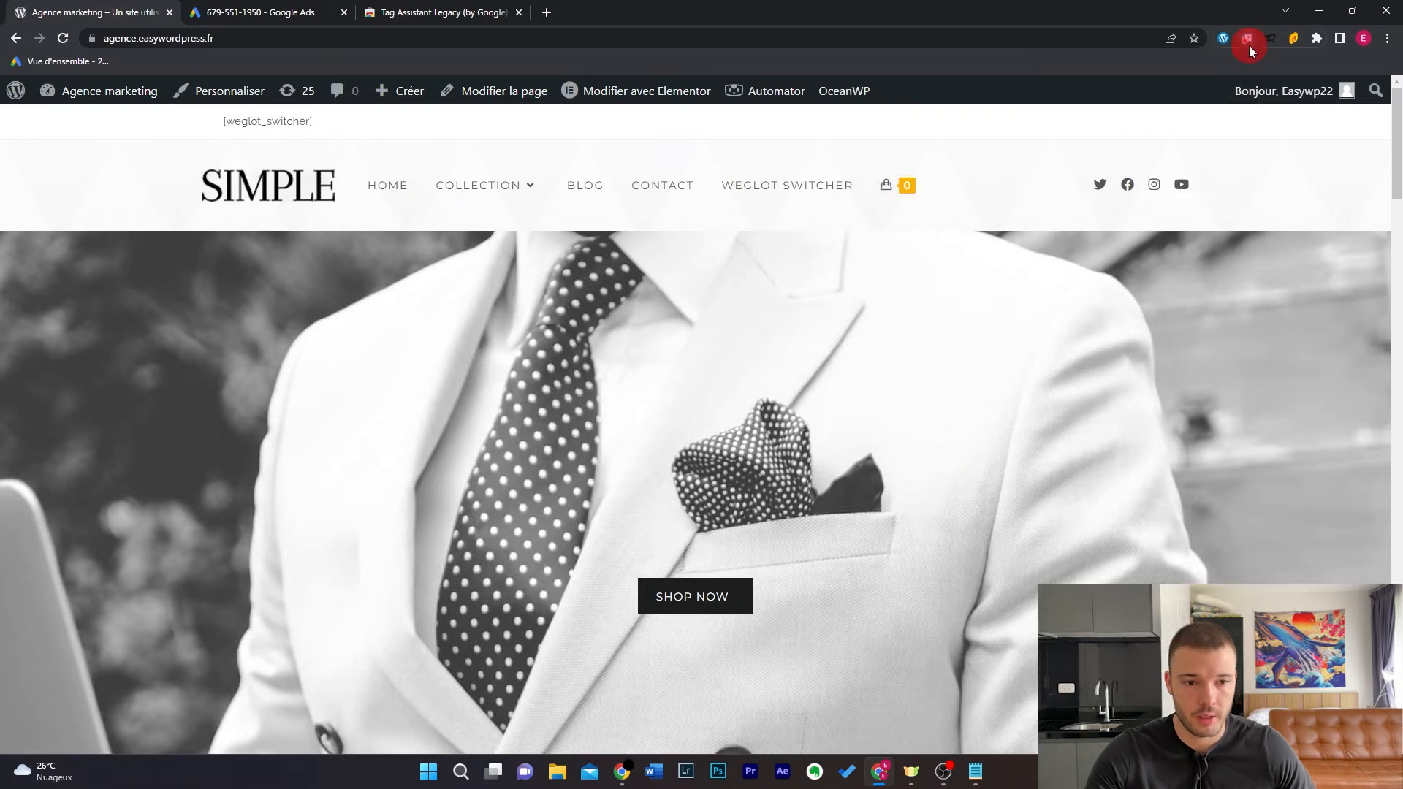
pyautogui.click(1248, 40)
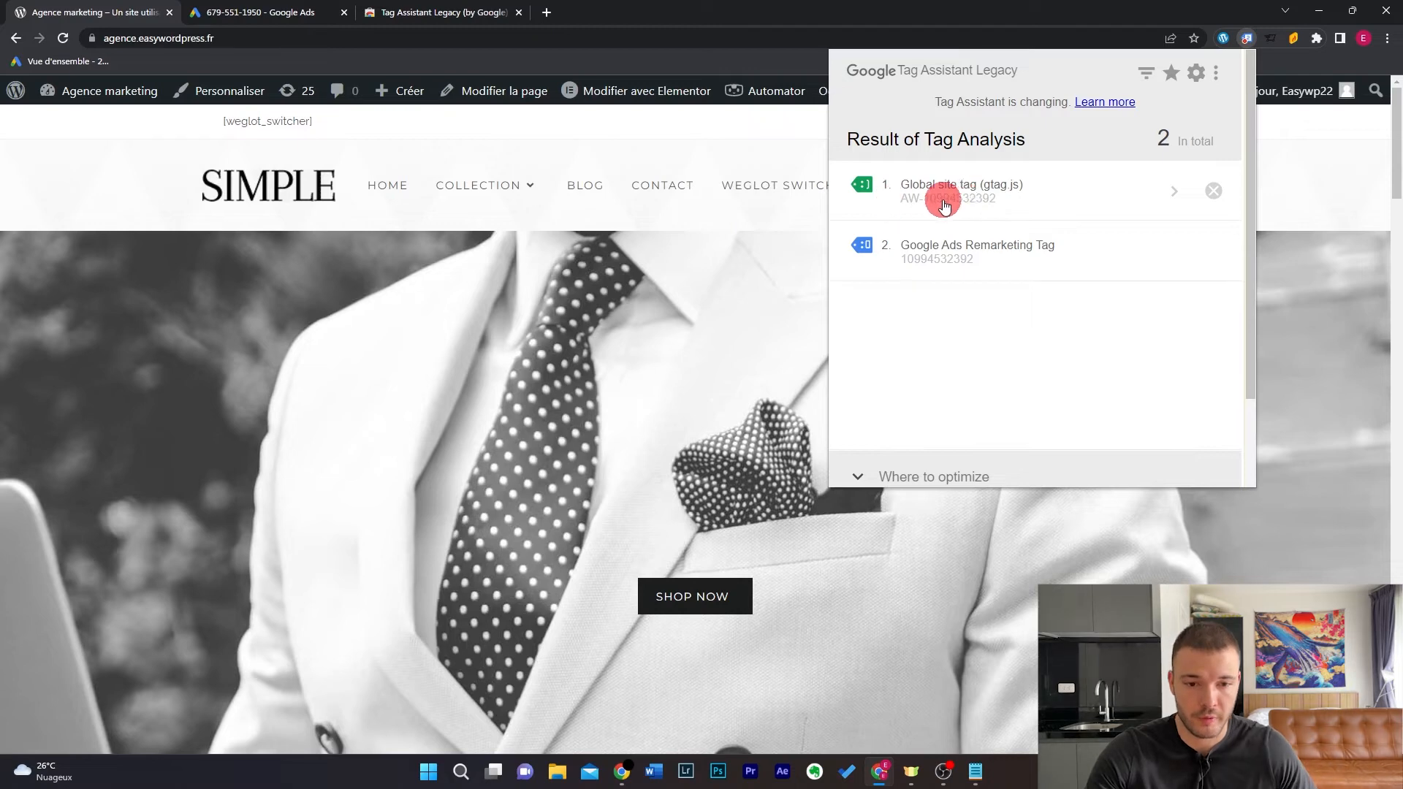
# - Compare the account ID in the Notepad code with the ID of the tags detected by Tag Assistant Legacy
pyautogui.click(975, 771)
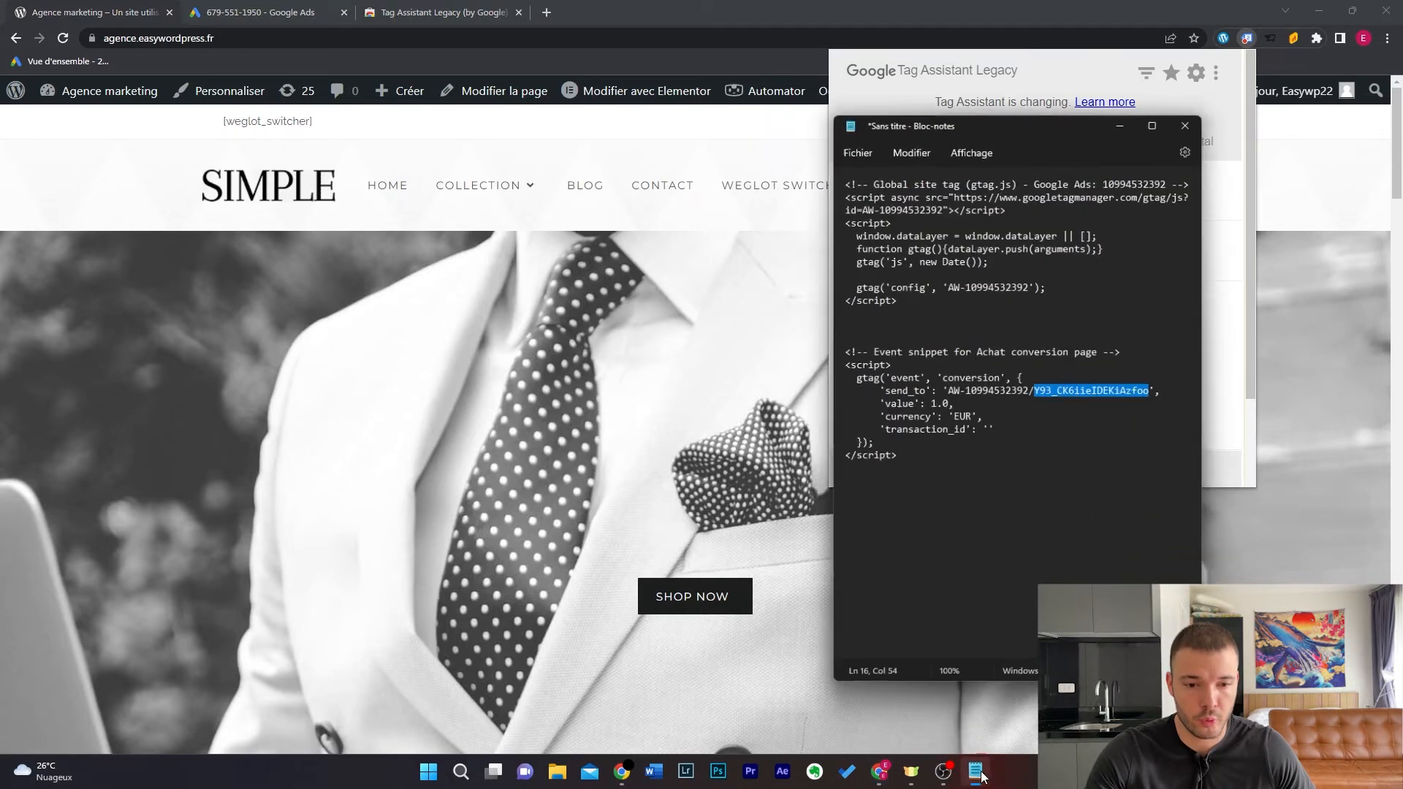
pyautogui.click(1018, 383)
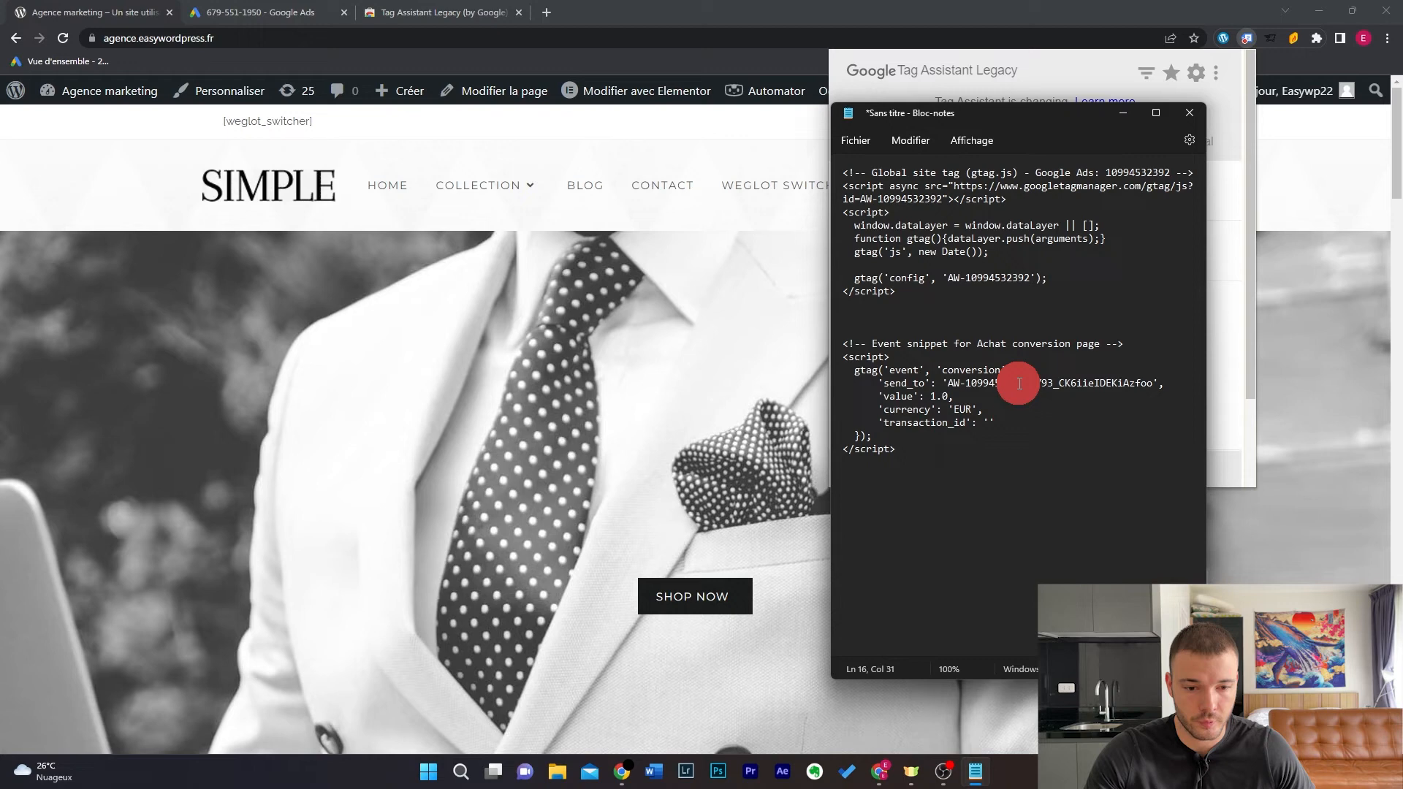
pyautogui.click(1123, 115)
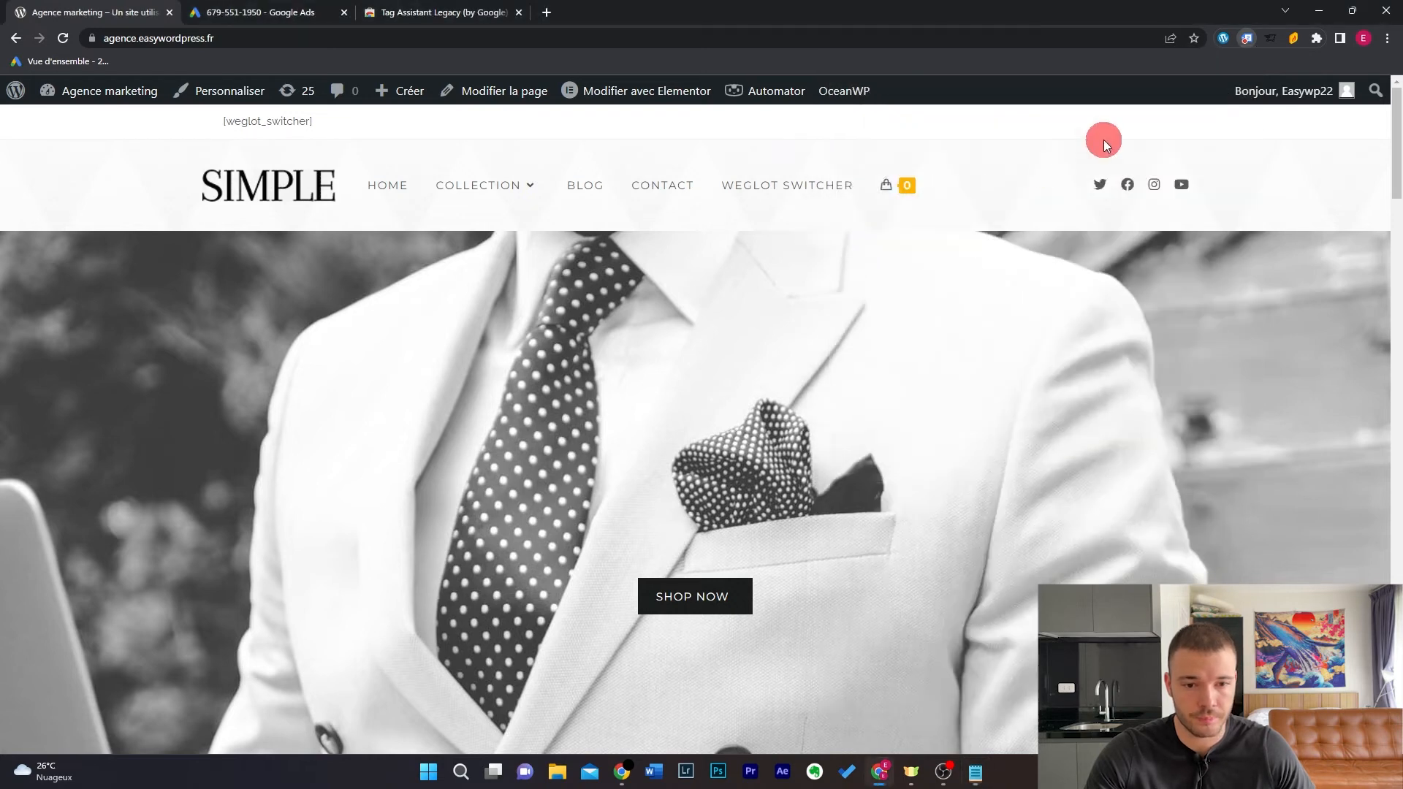
pyautogui.click(1245, 38)
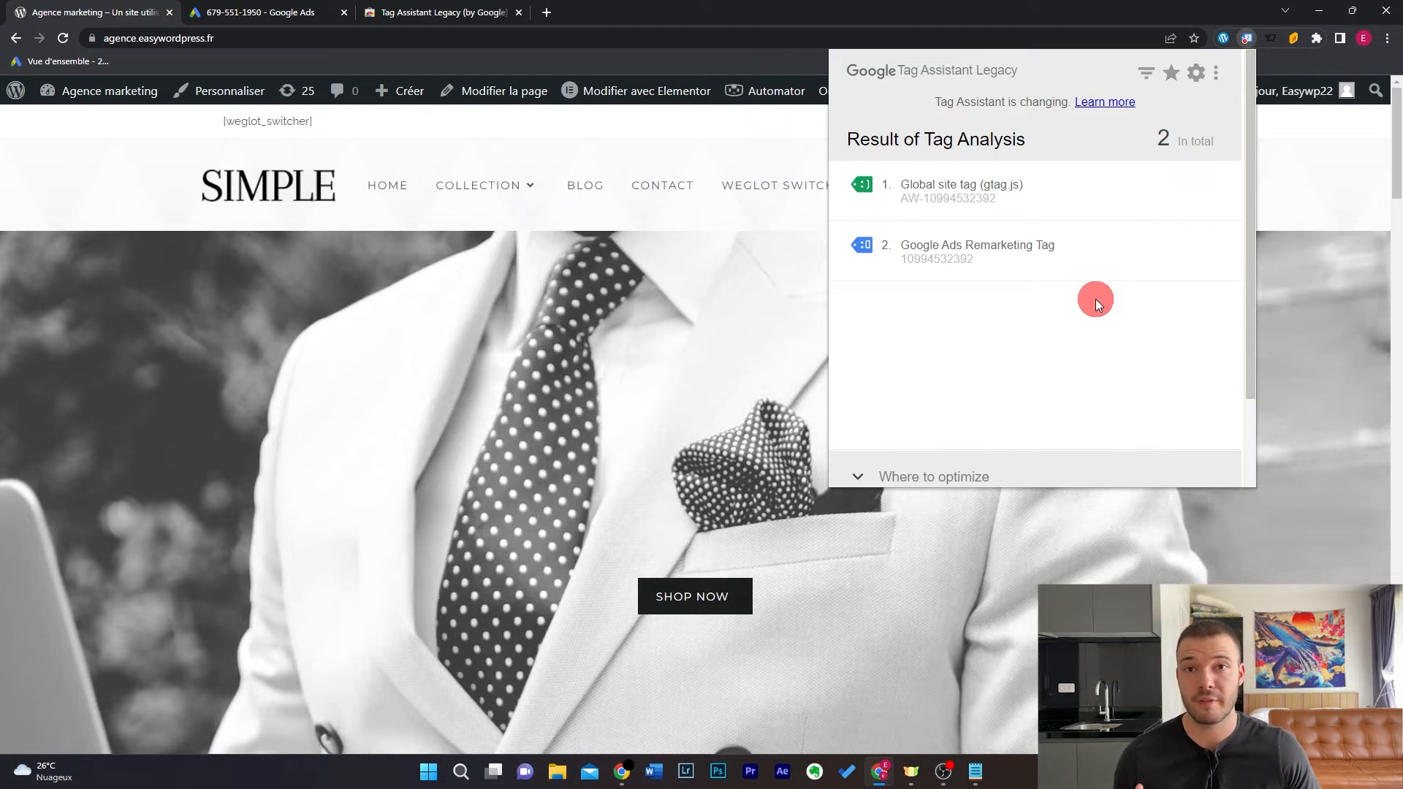
pyautogui.click(756, 388)
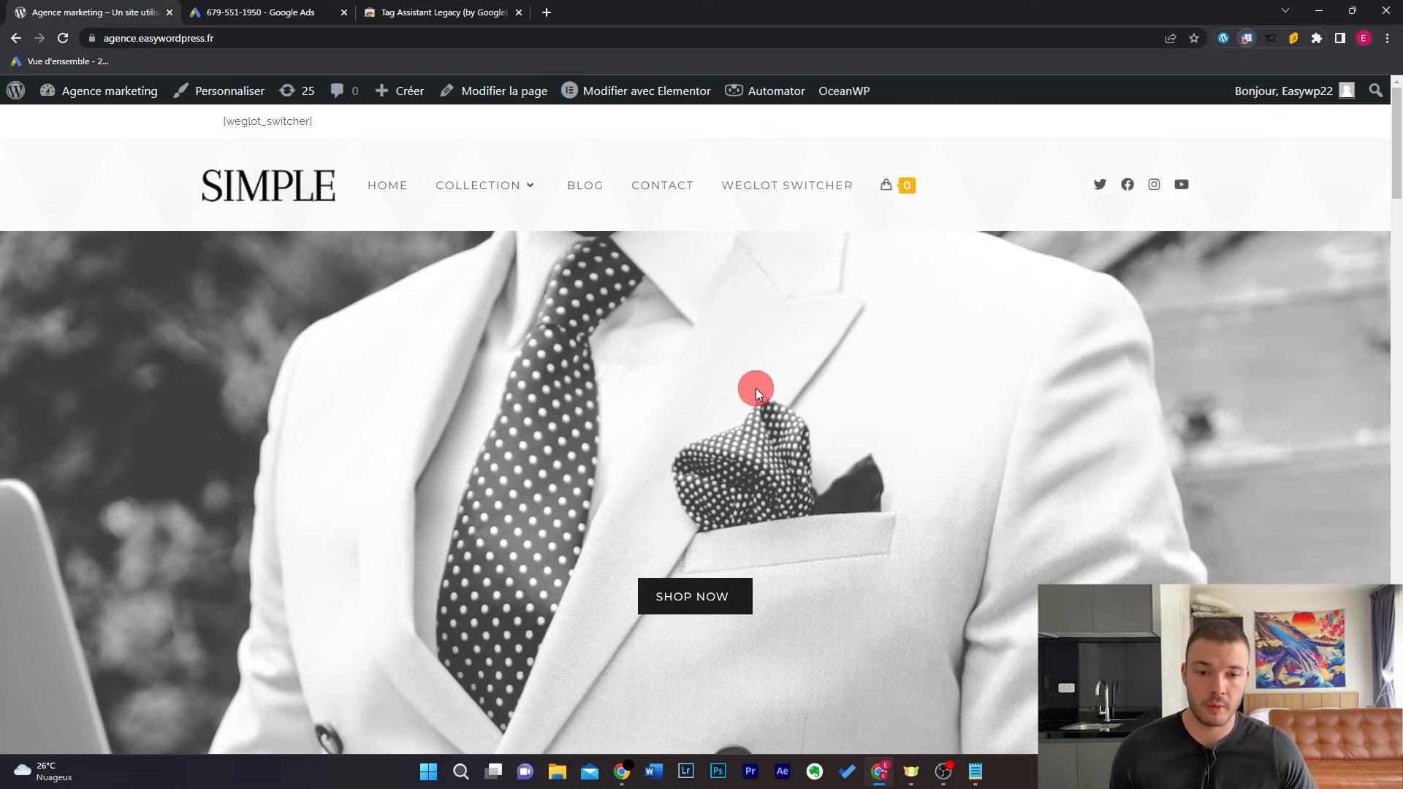
# - Add the Ultra Skinny Fit Suit to the cart and place a test order, filling in the customer's name at checkout
pyautogui.scroll(-10, 470, 314)
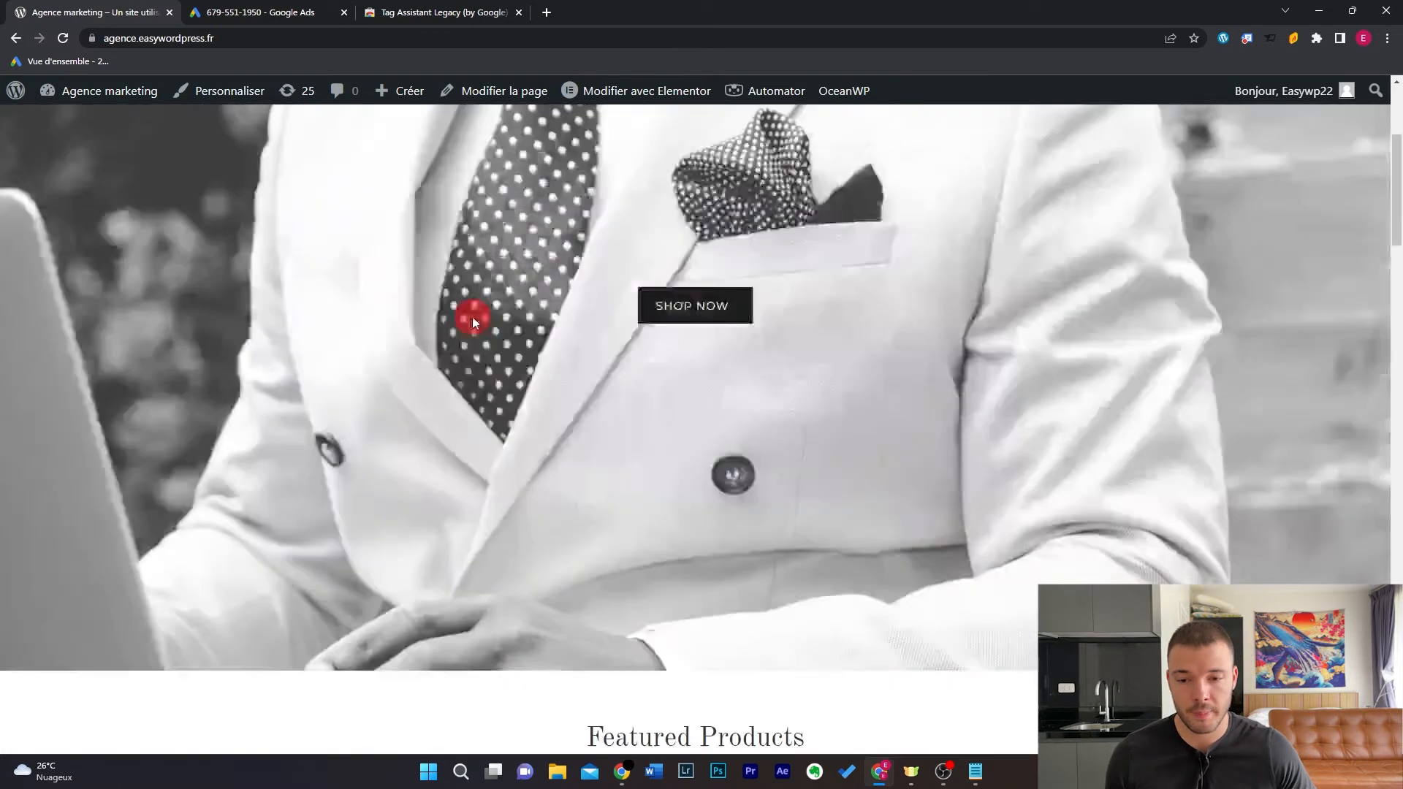
pyautogui.scroll(-4, 706, 380)
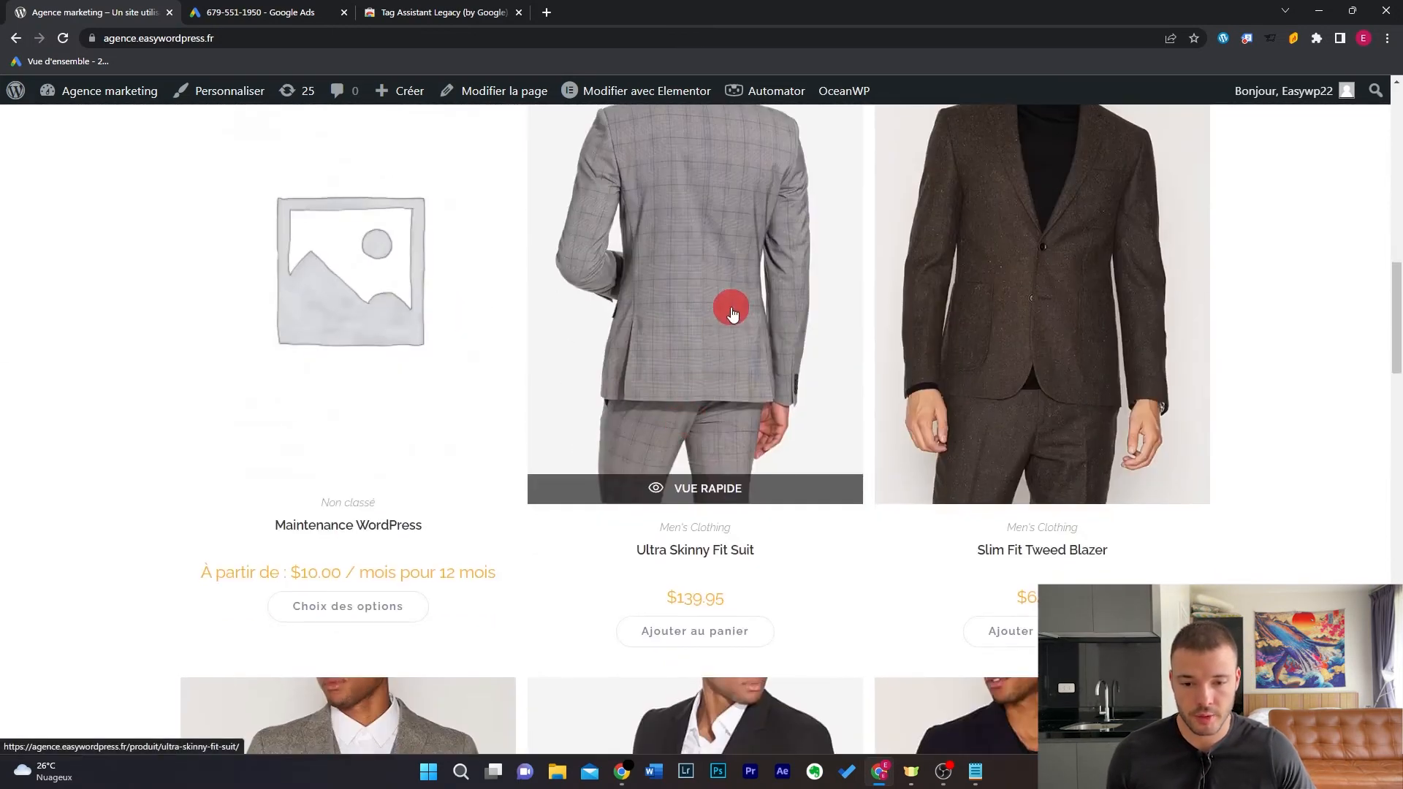
pyautogui.click(733, 629)
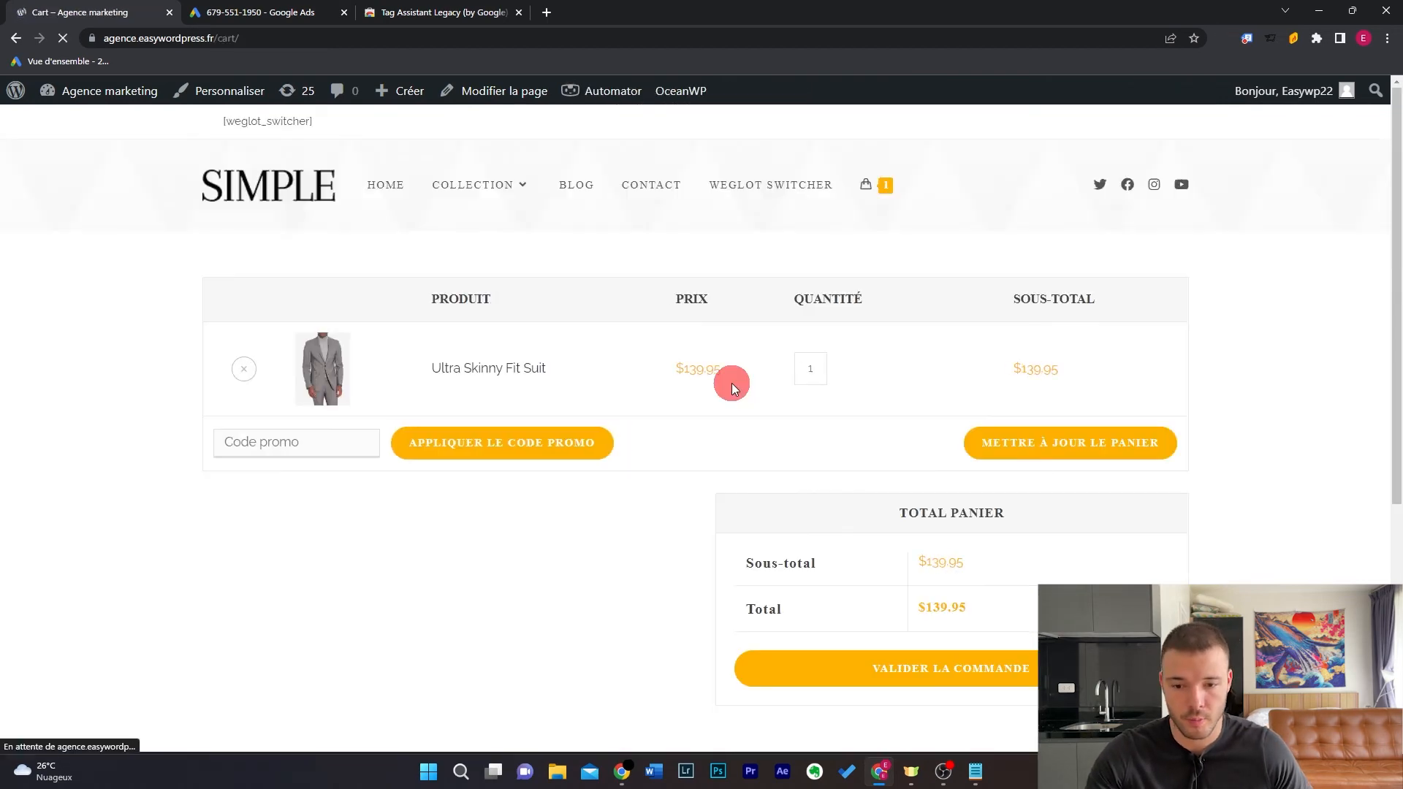
pyautogui.click(373, 283)
pyautogui.write('Ezno')
pyautogui.press('Tab')
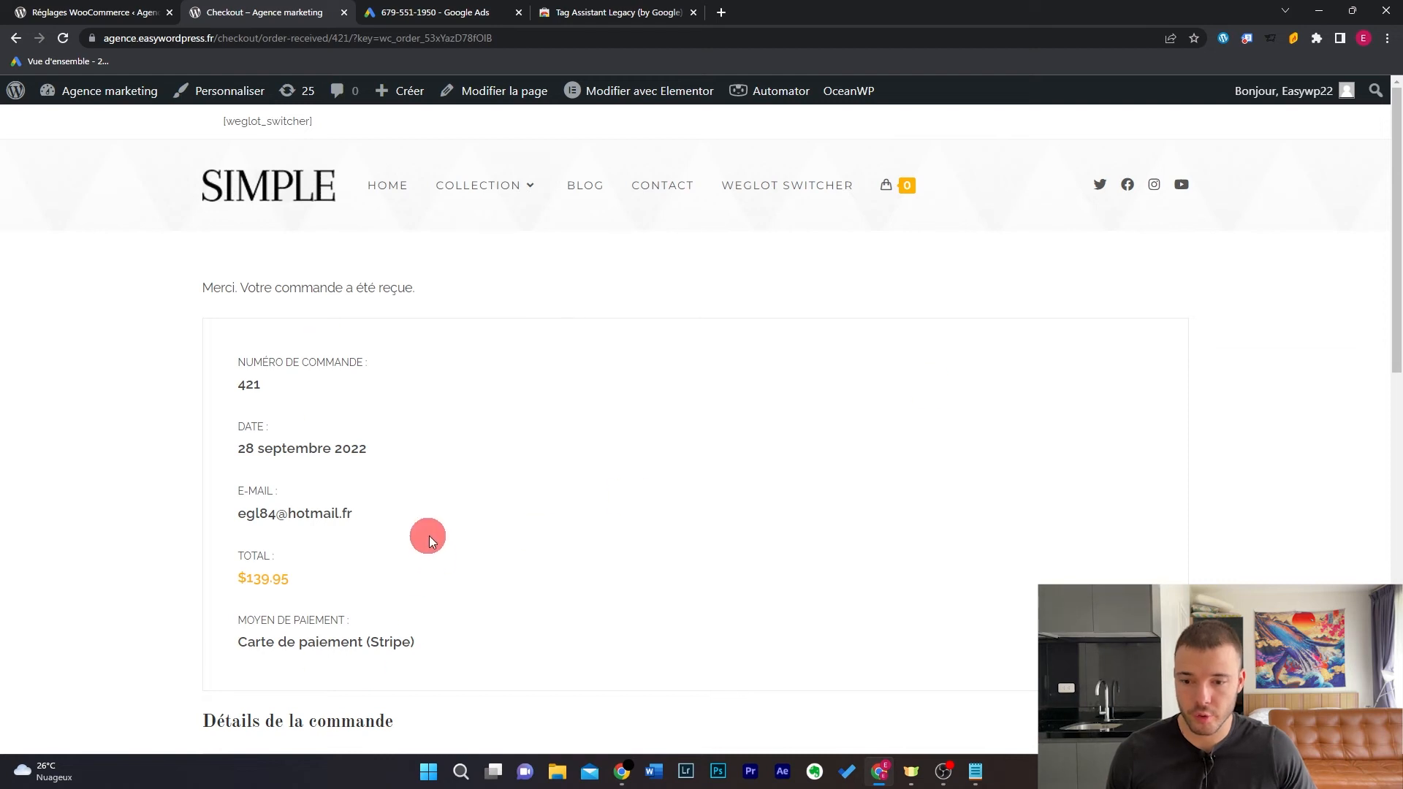
# - Inspect the metadata of the Google Ads Conversion Tracking tag on the order confirmation page with Tag Assistant Legacy
pyautogui.click(1247, 37)
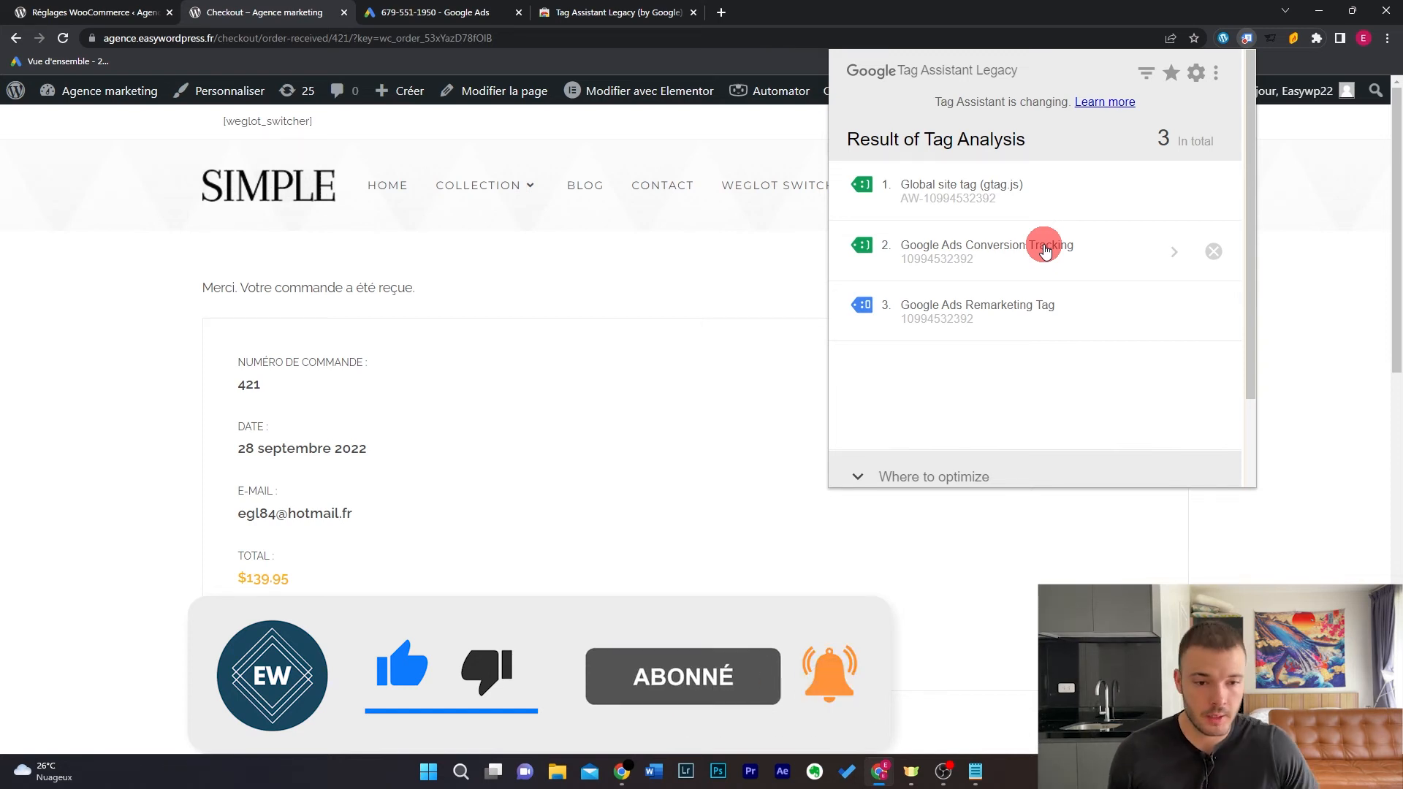
pyautogui.click(1174, 255)
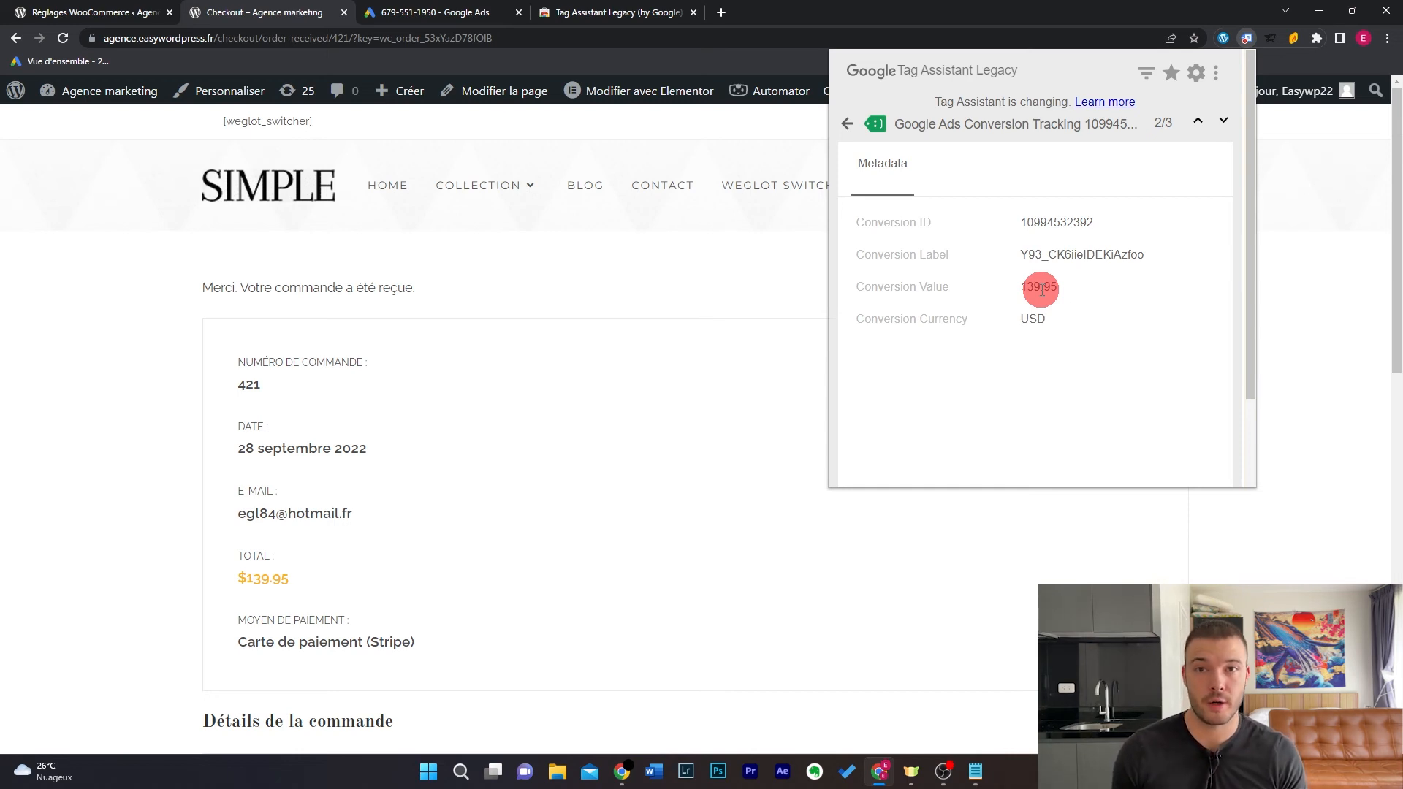
# - Close the Achat event snippet in Google Ads, finish the conversion action setup and return to the campaigns overview
pyautogui.click(433, 12)
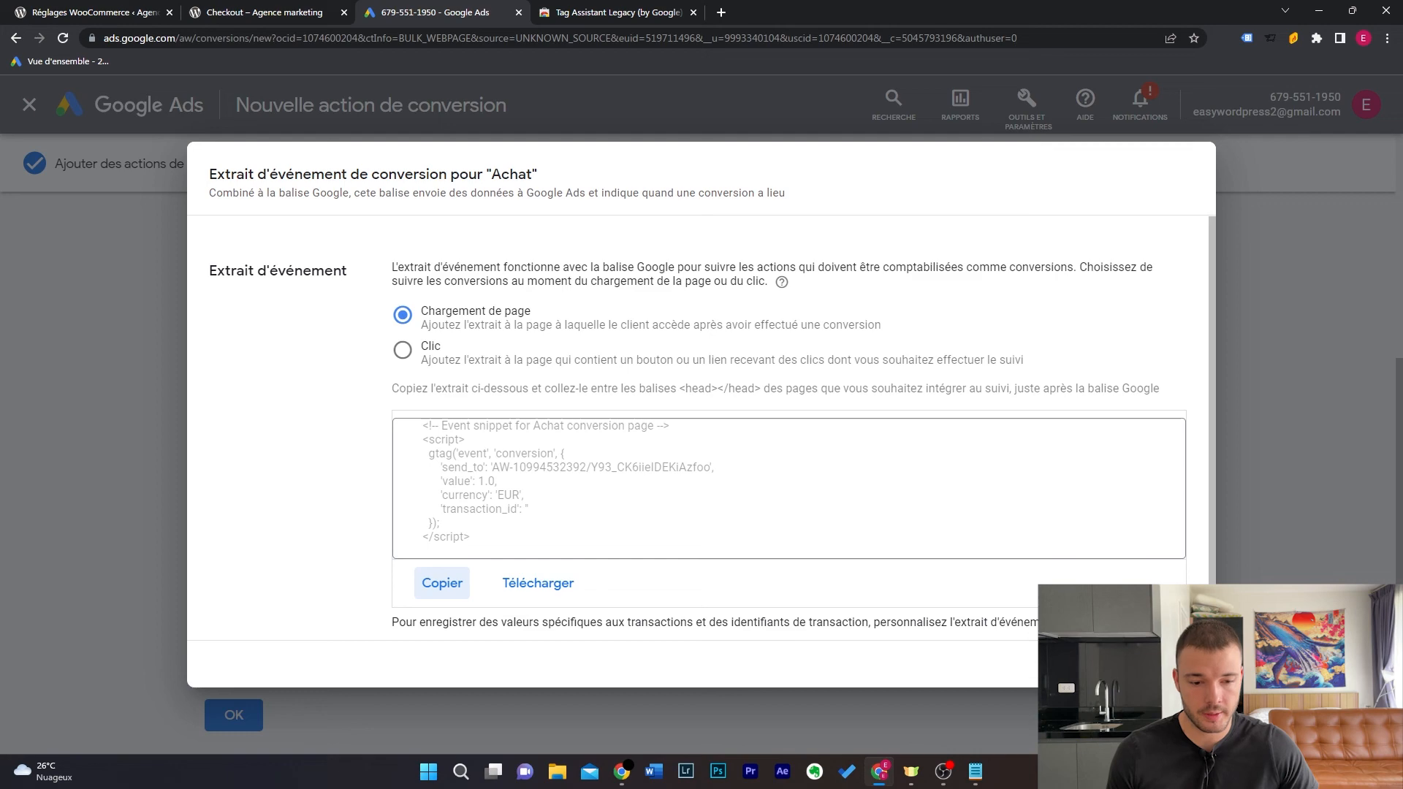
pyautogui.click(1175, 664)
pyautogui.click(243, 724)
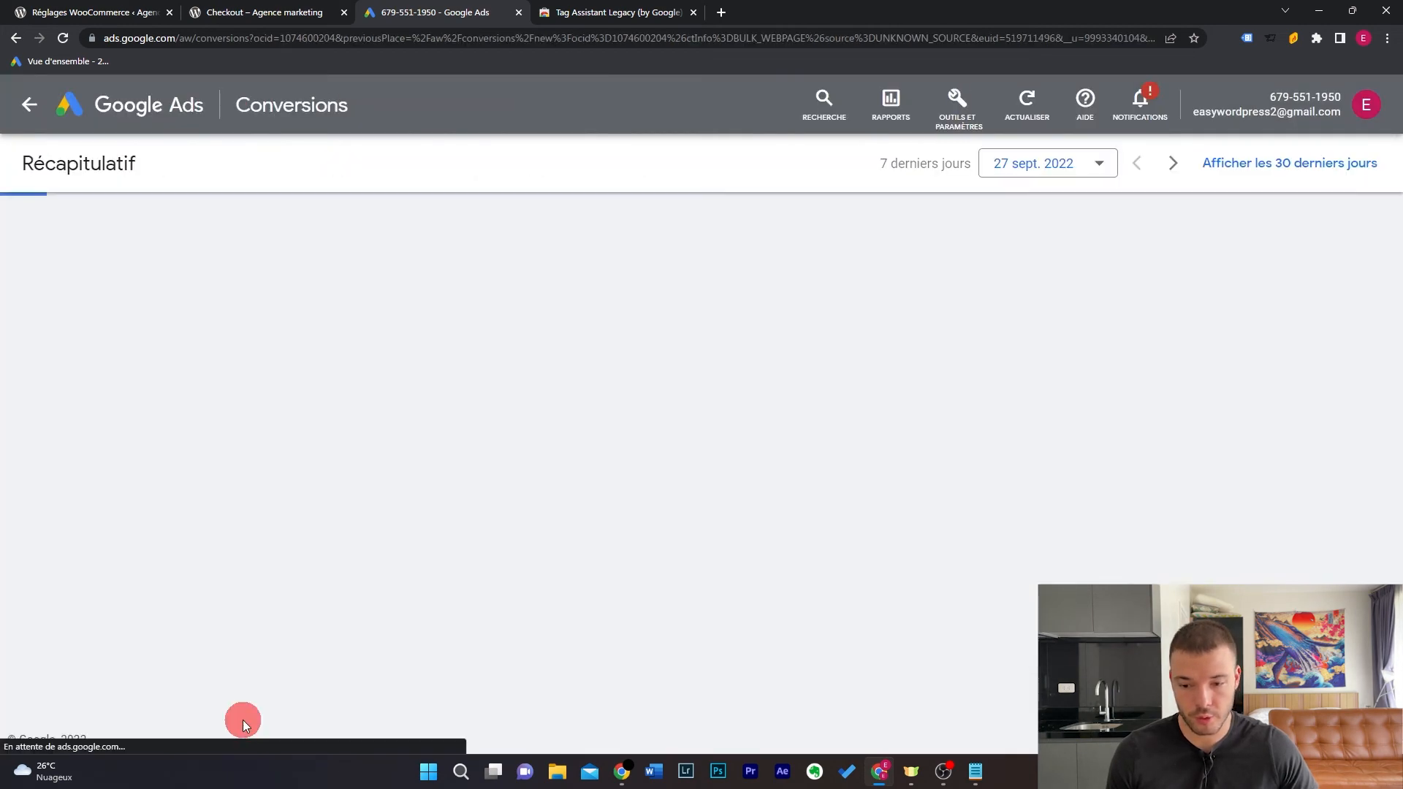
pyautogui.click(38, 114)
# - Start a new campaign with the "Trafic vers le site Web" objective and check the status of its Achats conversion goal
pyautogui.click(865, 525)
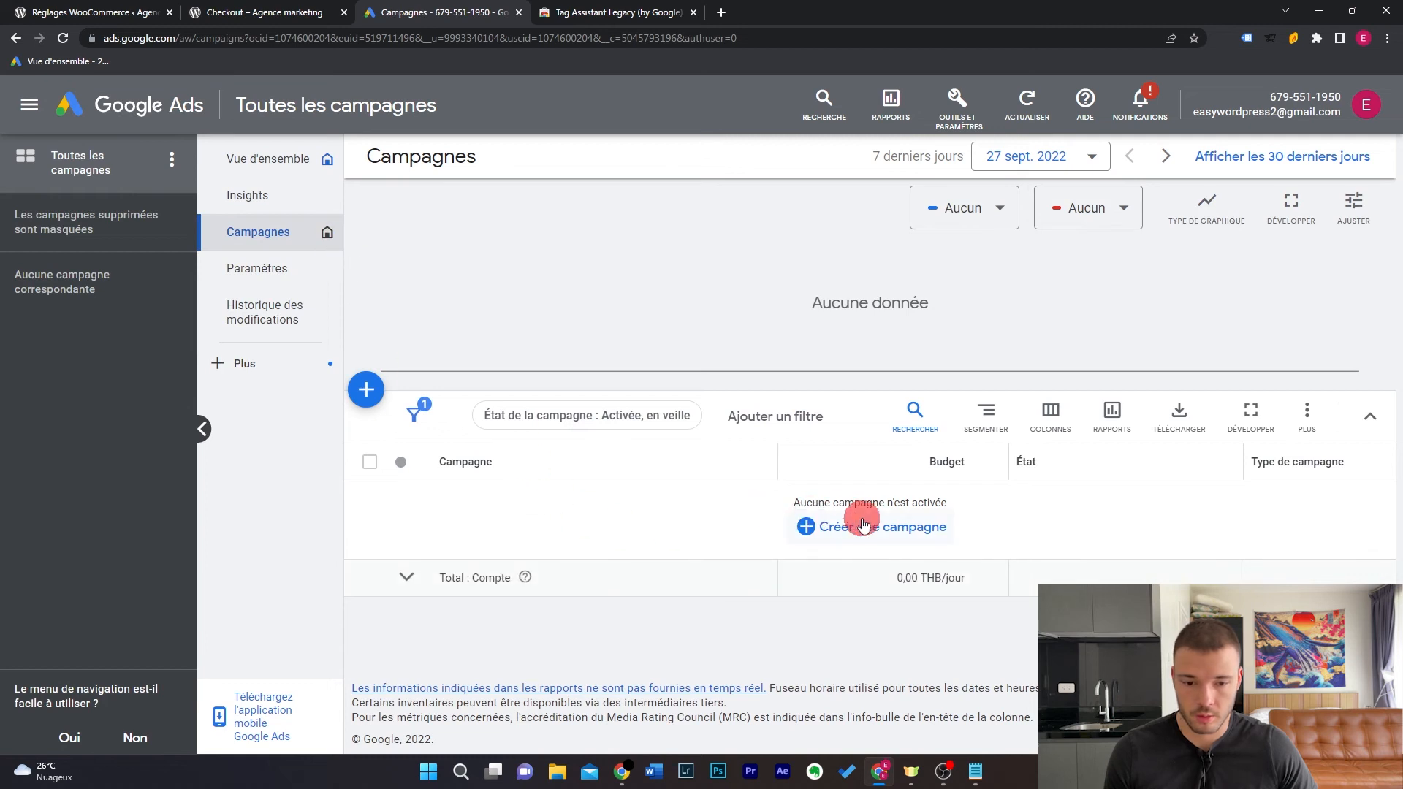
pyautogui.click(883, 547)
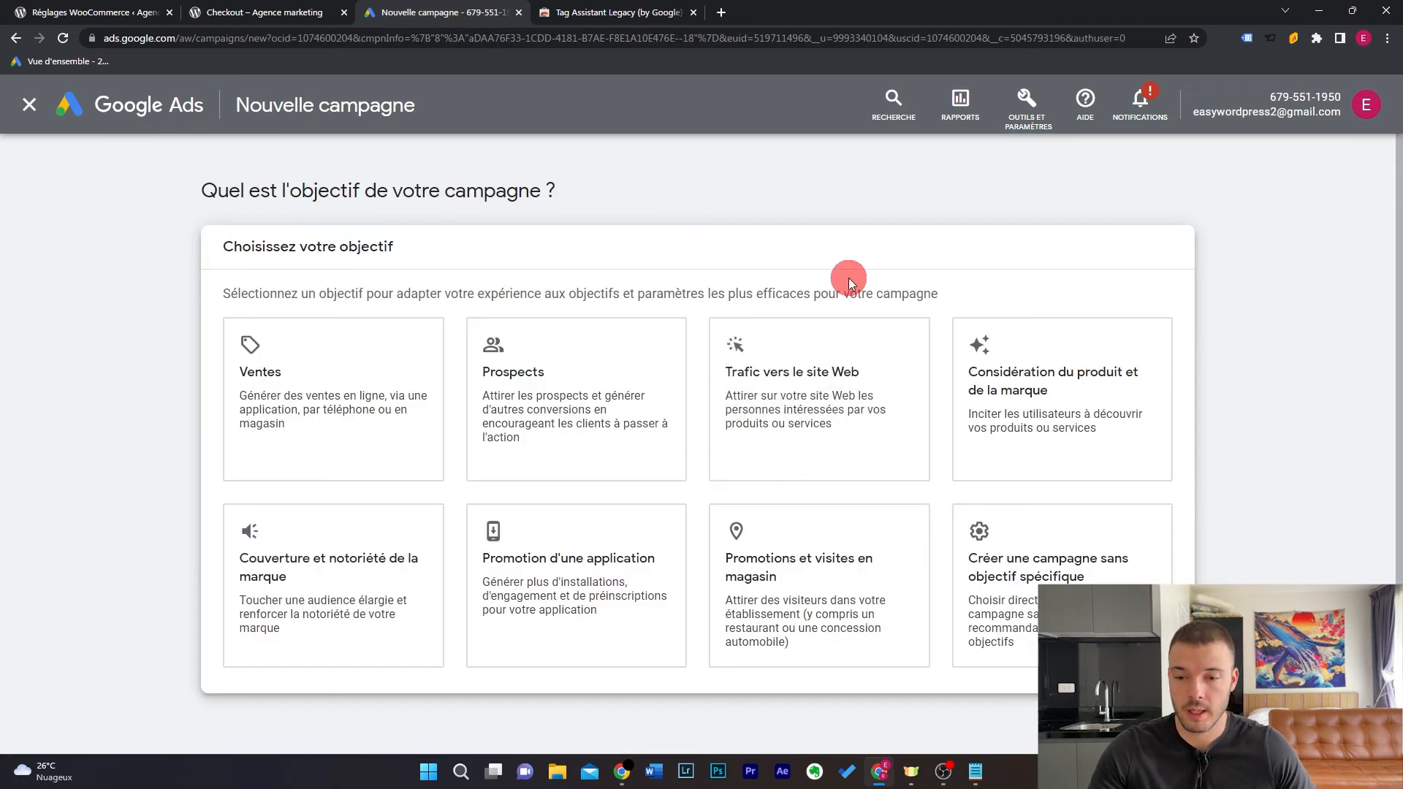
pyautogui.click(807, 359)
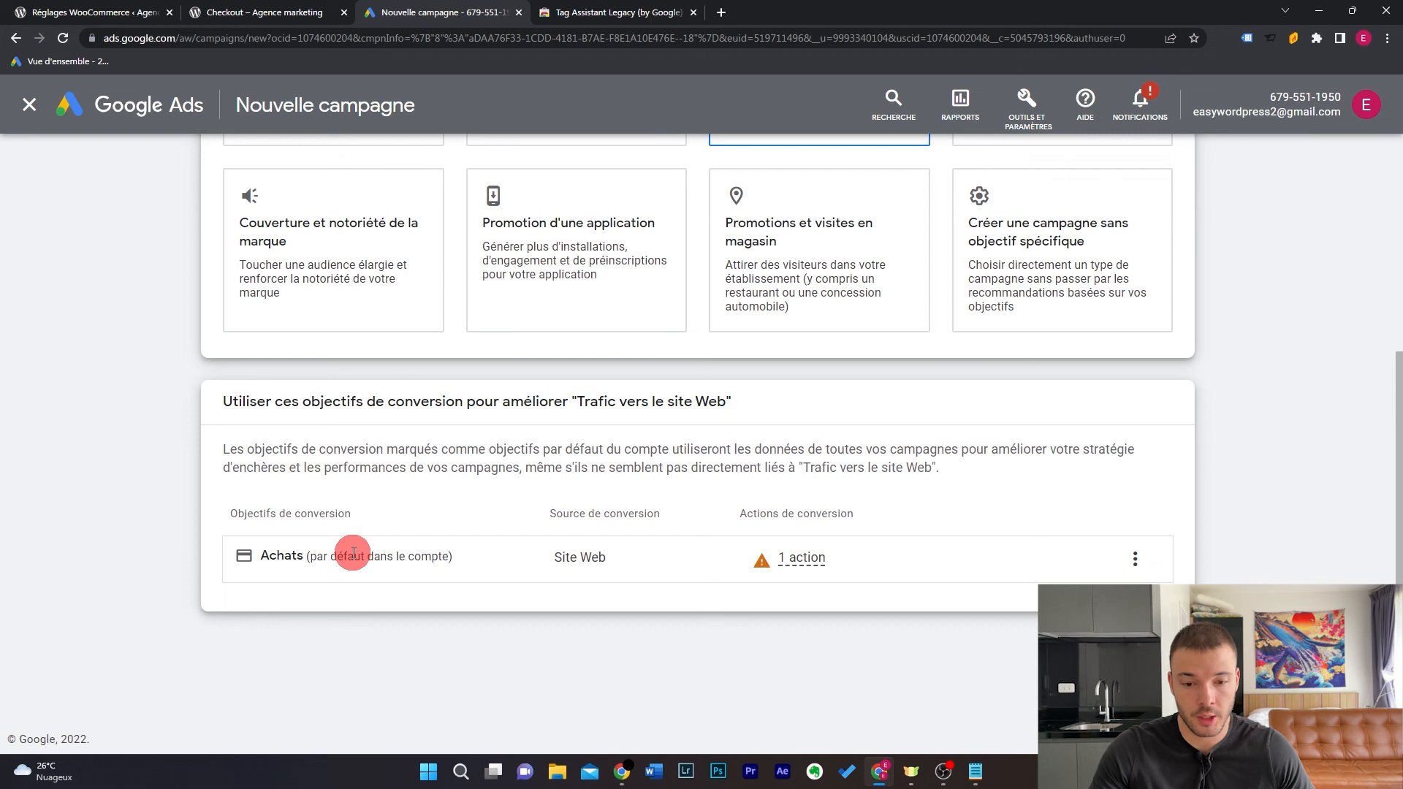
pyautogui.moveTo(761, 562)
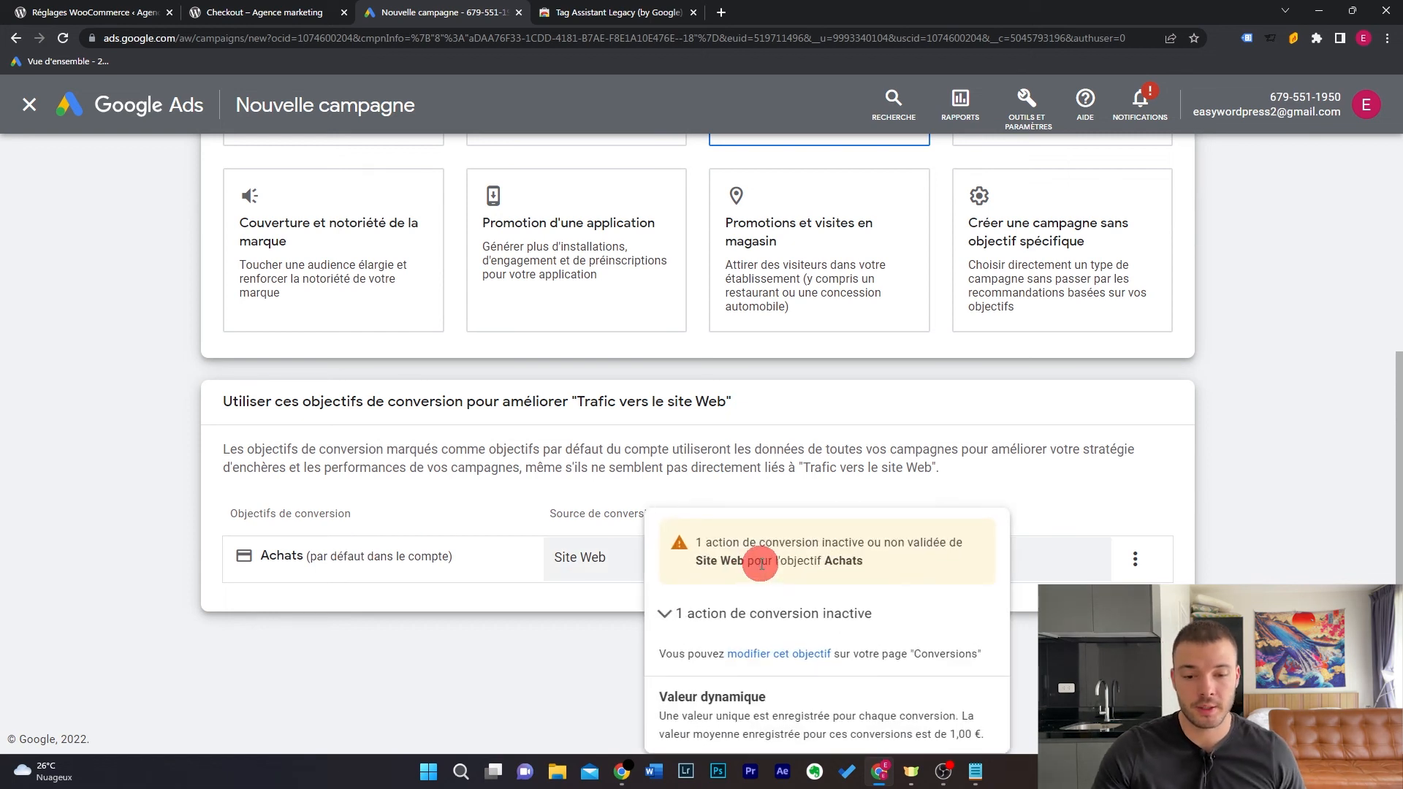